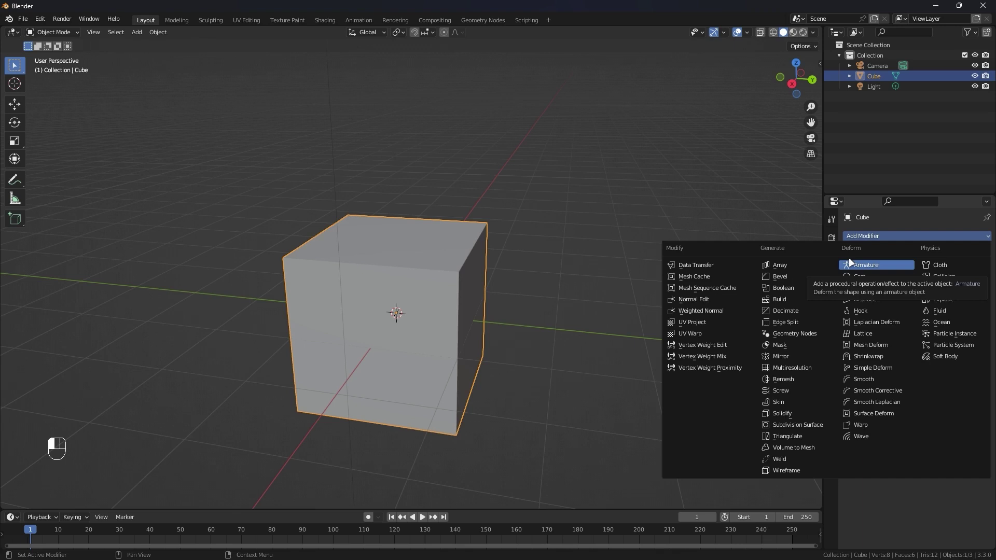
Step: Add a Lattice modifier to the cube and add a separate lattice object at the origin
click(862, 334)
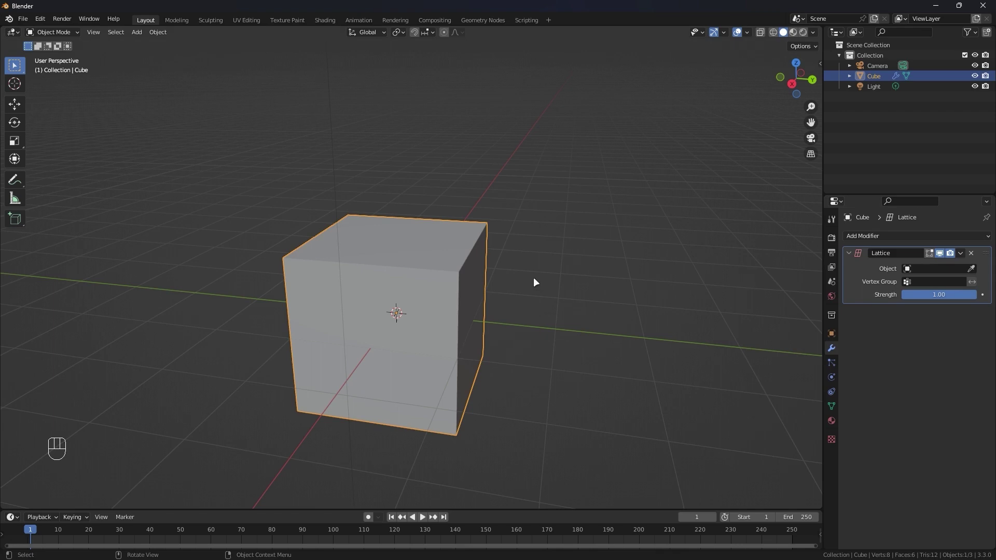
alt+middle_drag(592, 214, 557, 213)
click(550, 212)
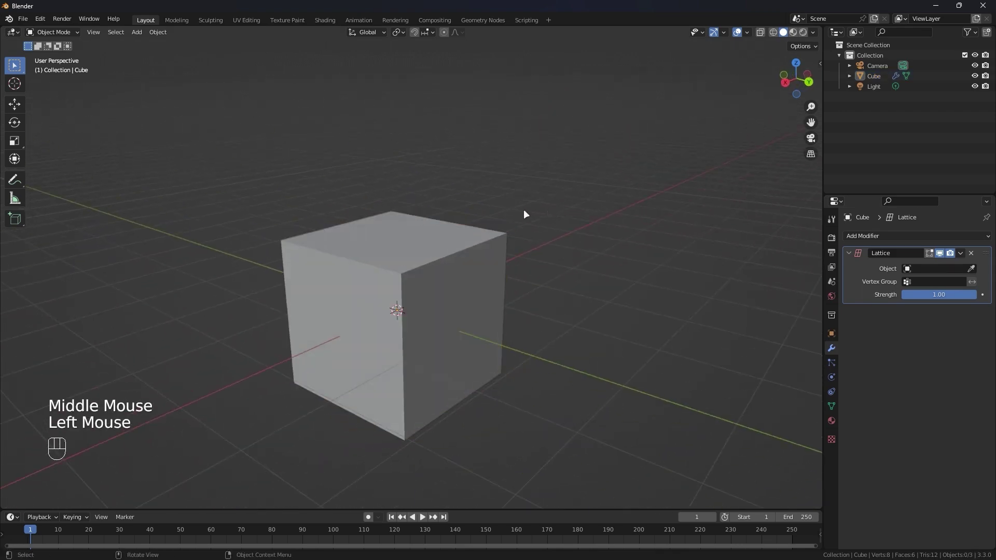
key(shift+a)
click(459, 292)
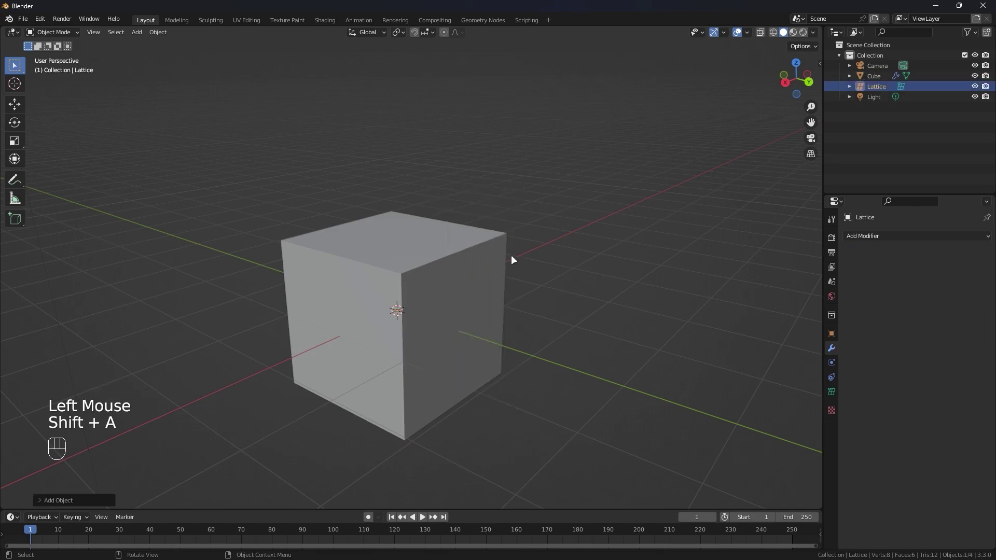
Step: Scale the lattice object uniformly until it encloses the whole cube
scroll(513, 260, down, 2)
alt+middle_drag(513, 260, 501, 223)
key(s)
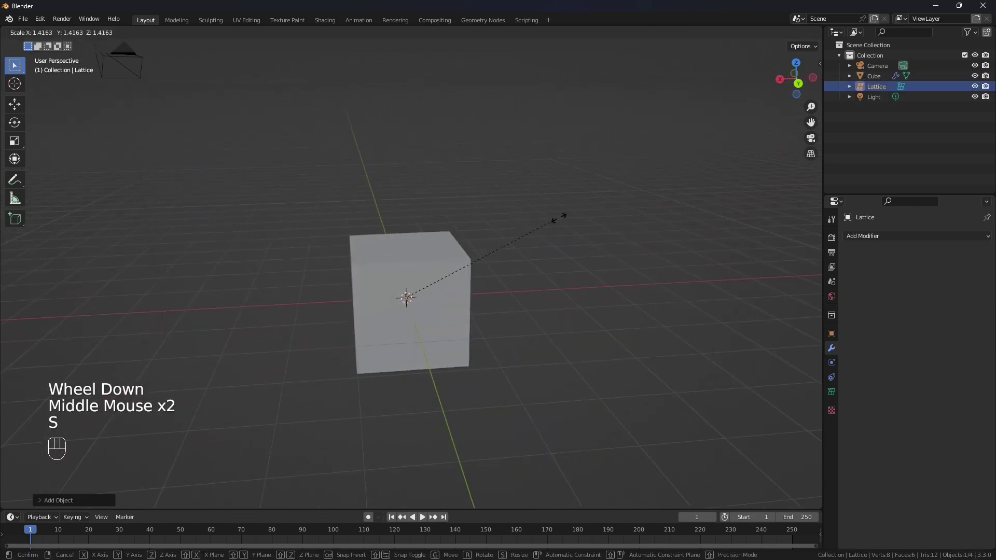
click(716, 127)
Step: Select the cube and assign the lattice as the target object of its Lattice modifier
scroll(440, 260, up, 2)
mouse_move(440, 260)
alt+middle_down()
mouse_move(481, 235)
mouse_move(426, 235)
mouse_move(453, 246)
mouse_move(442, 248)
alt+middle_up()
scroll(464, 242, up, 1)
click(443, 248)
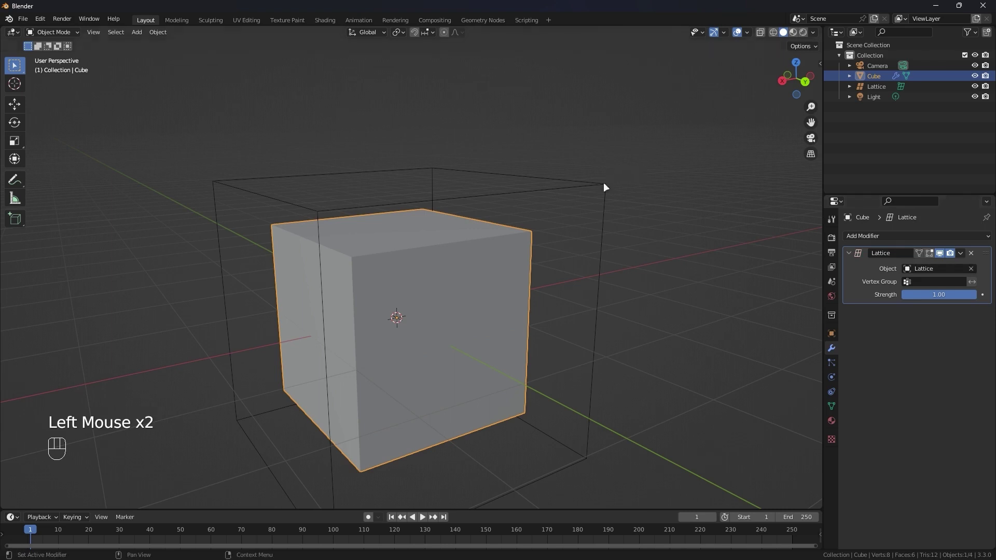
Step: Examine the cube inside its lattice cage from several angles
scroll(604, 183, down, 1)
middle_drag(603, 183, 564, 216)
scroll(482, 274, up, 1)
alt+middle_drag(481, 274, 451, 279)
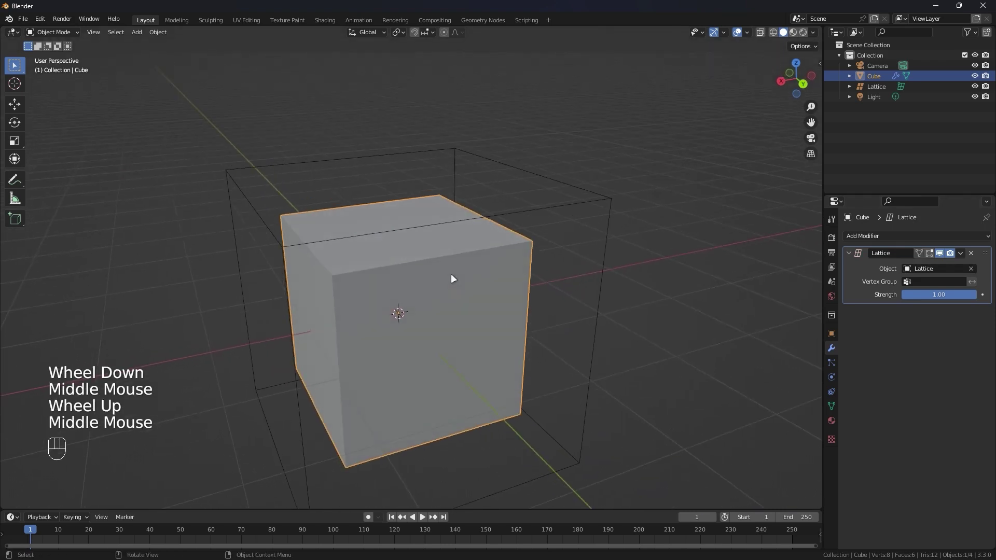
scroll(451, 273, down, 1)
alt+middle_click(452, 273)
scroll(455, 265, up, 1)
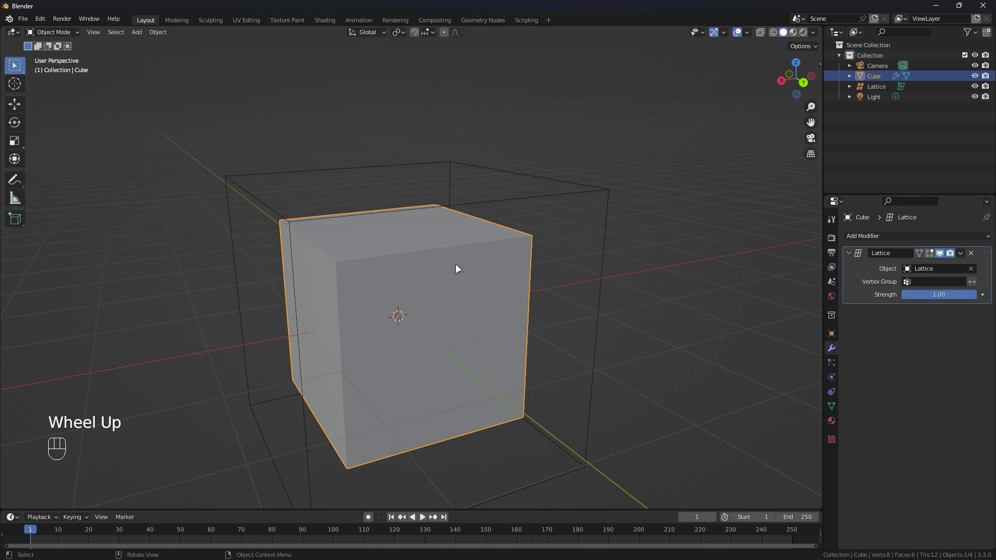
alt+middle_drag(456, 262, 483, 254)
scroll(490, 261, up, 1)
scroll(490, 261, up, 1)
scroll(490, 259, down, 1)
alt+middle_drag(483, 254, 476, 242)
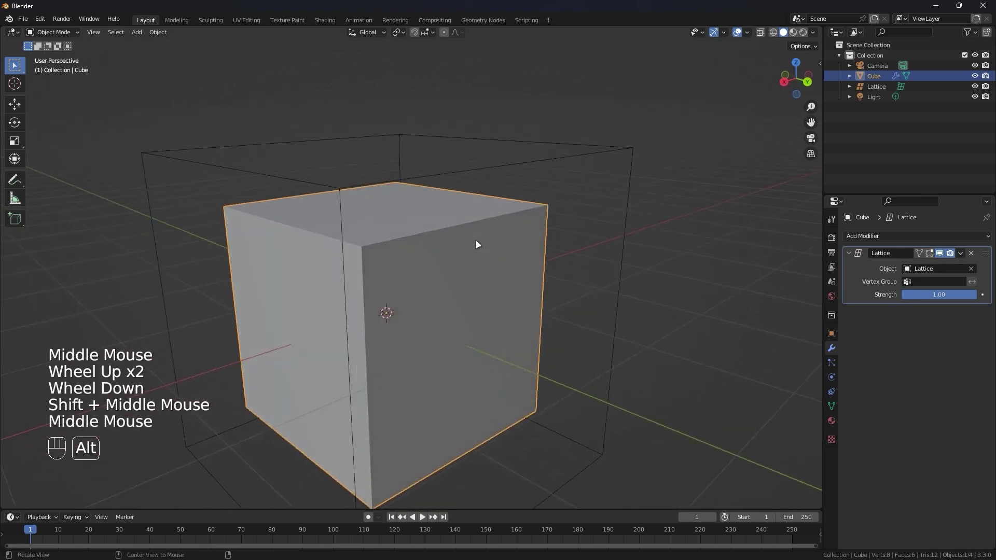
Step: Edit the lattice and try moving a single upper corner point to deform the cube
scroll(574, 186, down, 1)
click(577, 172)
key(Tab)
drag(593, 160, 611, 195)
key(g)
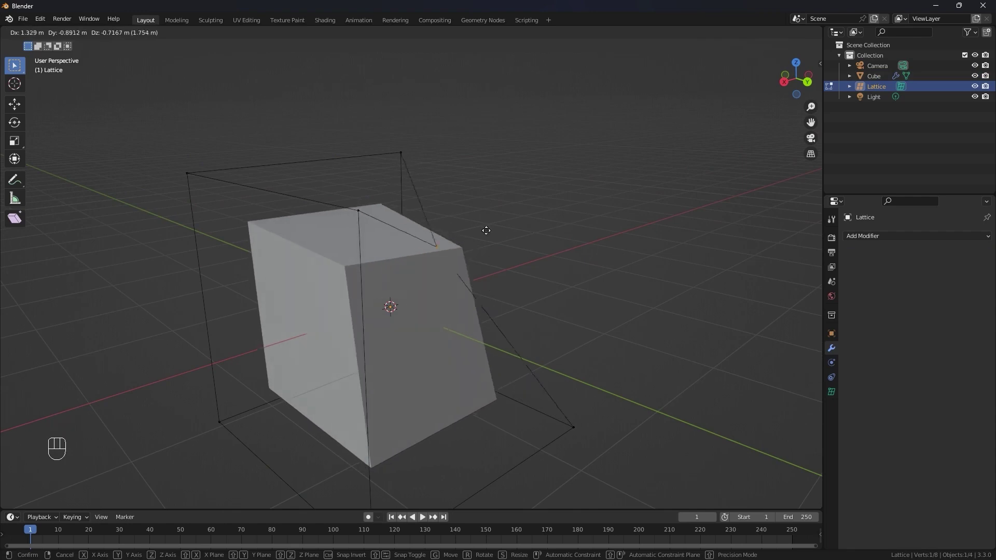
right_click(544, 186)
right_click(544, 186)
Step: Scale the lattice's four upper corner points inward to taper the cube
scroll(387, 201, down, 1)
alt+middle_drag(417, 211, 497, 197)
scroll(509, 258, down, 2)
drag(579, 181, 275, 259)
scroll(602, 204, up, 2)
key(s)
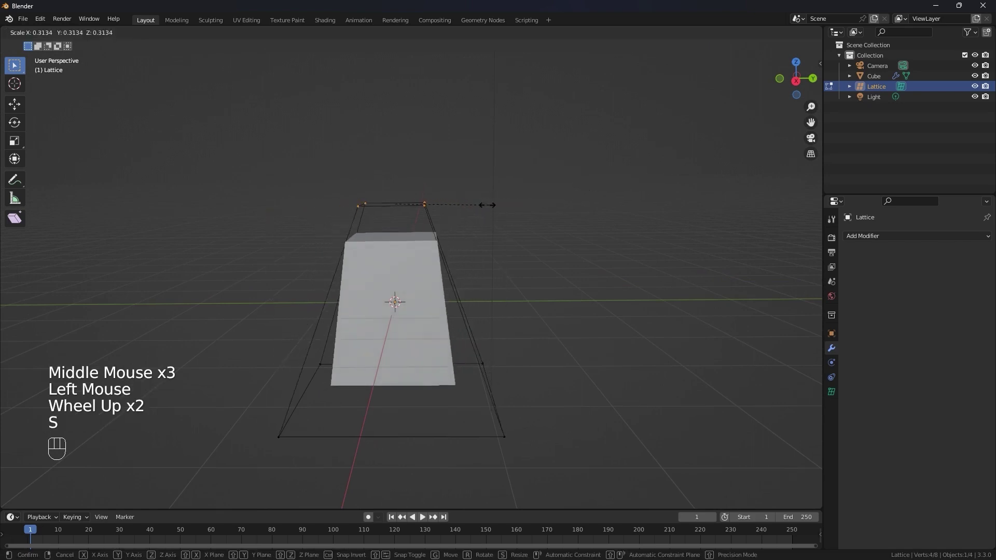
click(422, 247)
Step: Try moving the lattice's four upper points down along the global Z axis
middle_drag(420, 220, 463, 163)
key(g)
key(z)
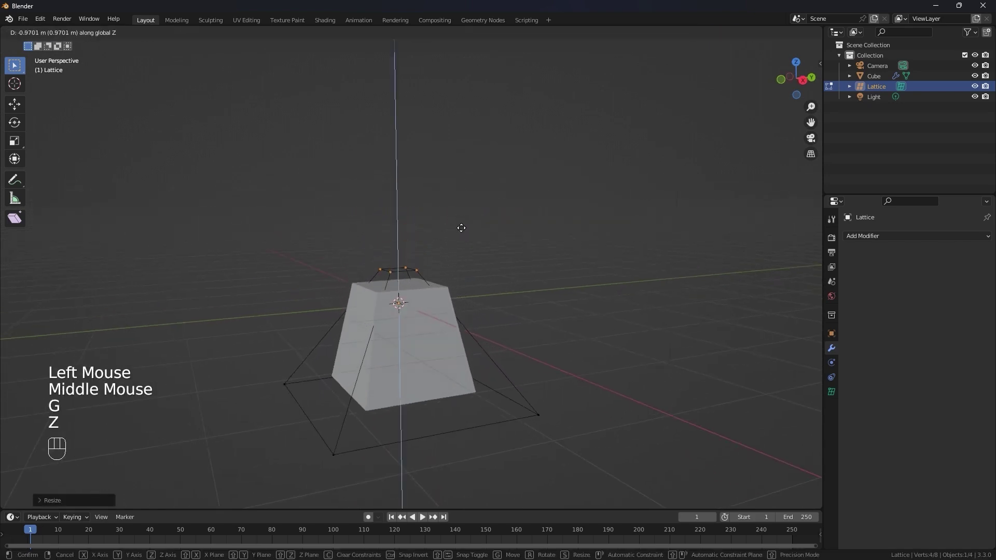
right_click(459, 222)
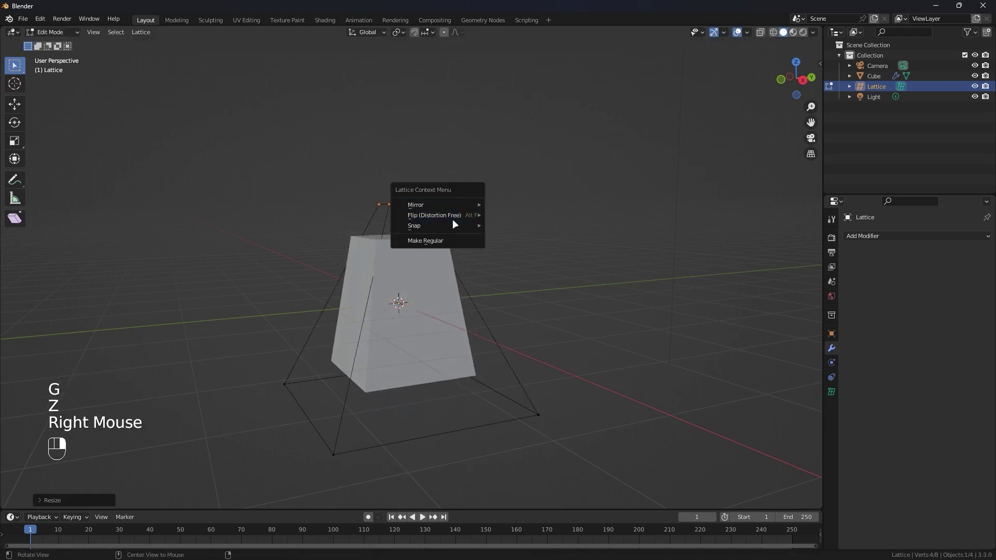
Step: Leave lattice editing and delete both the lattice and the cube
scroll(451, 233, down, 2)
middle_drag(452, 234, 445, 240)
scroll(445, 240, up, 2)
key(Tab)
key(x)
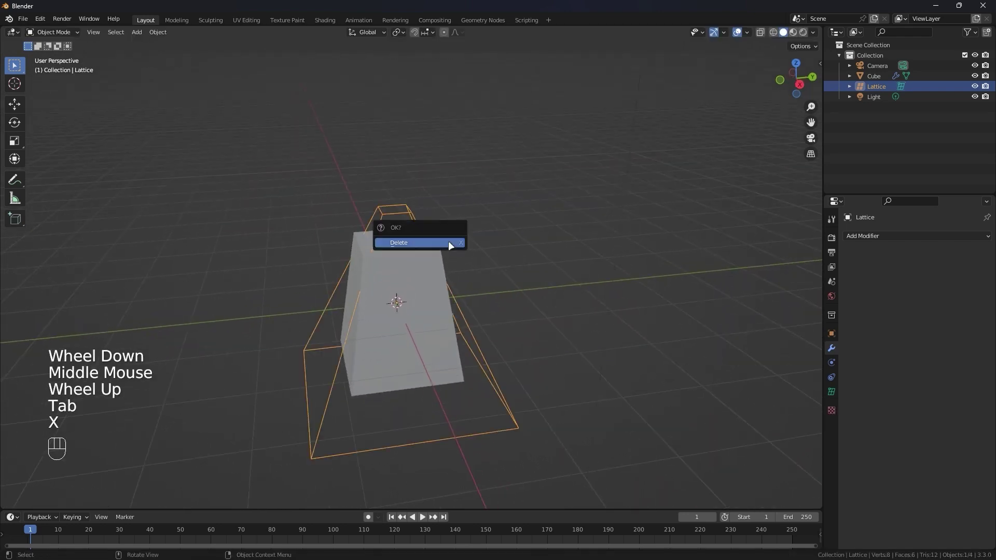
click(448, 241)
click(410, 254)
key(x)
click(410, 254)
Step: Add a UV sphere and shade it smooth
key(shift+a)
mouse_move(401, 167)
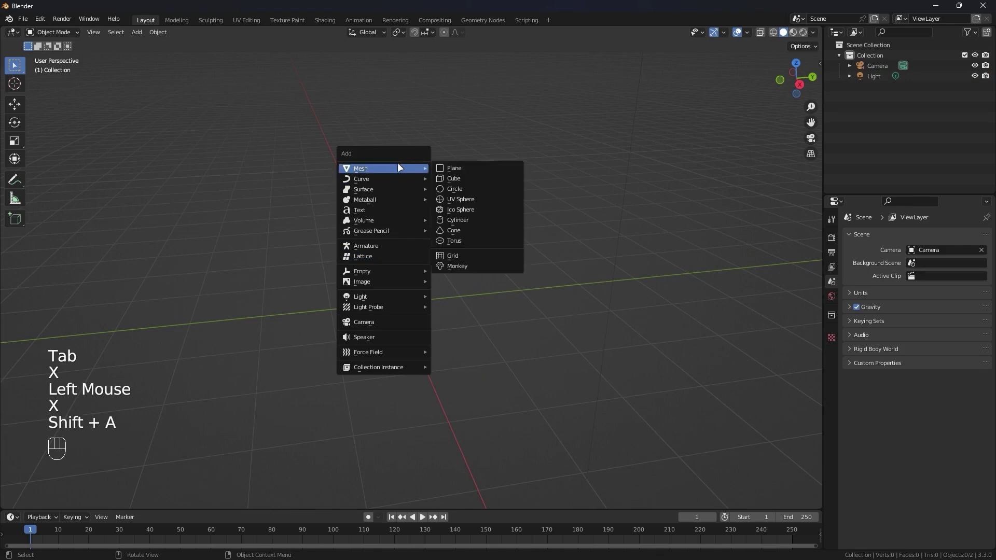
click(460, 199)
scroll(436, 258, up, 3)
scroll(435, 258, down, 2)
middle_drag(436, 259, 397, 242)
right_click(397, 253)
click(369, 236)
scroll(394, 242, up, 1)
Step: Add a Subdivision Surface modifier to the sphere, raise its viewport level and apply it
click(940, 236)
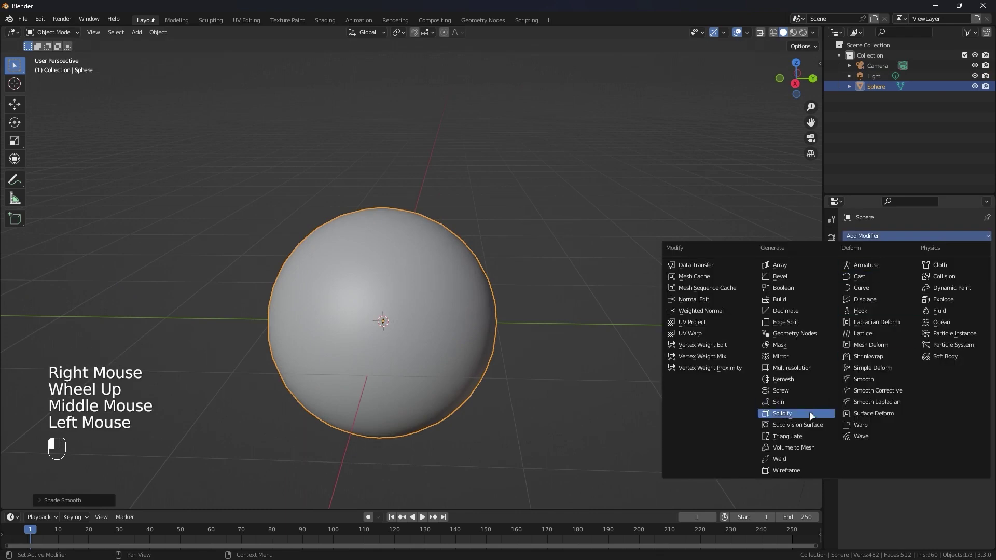
click(805, 424)
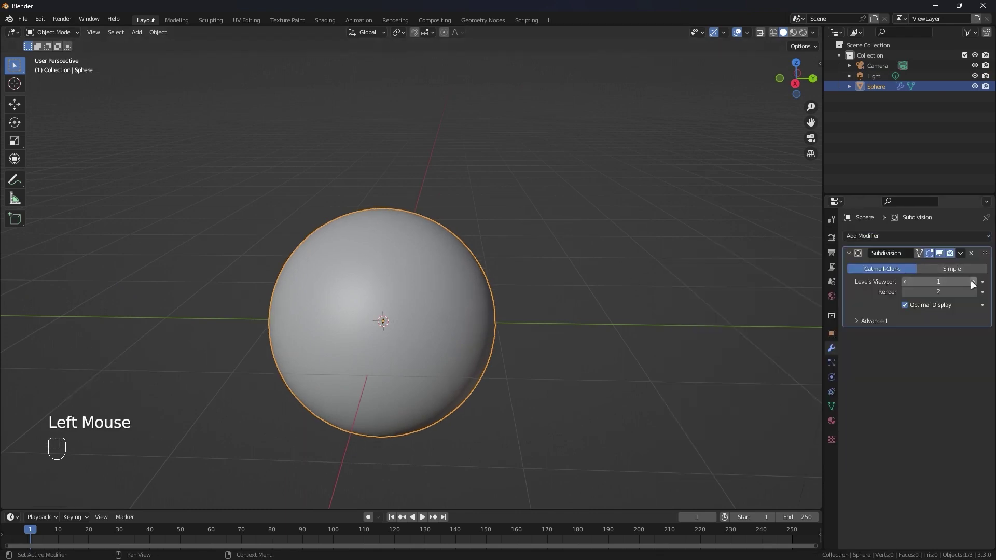
click(961, 254)
click(943, 264)
Step: Add a lattice object and scale it uniformly until it encloses the sphere
scroll(503, 270, up, 1)
middle_drag(503, 270, 518, 219)
scroll(519, 219, down, 1)
click(521, 224)
key(shift+a)
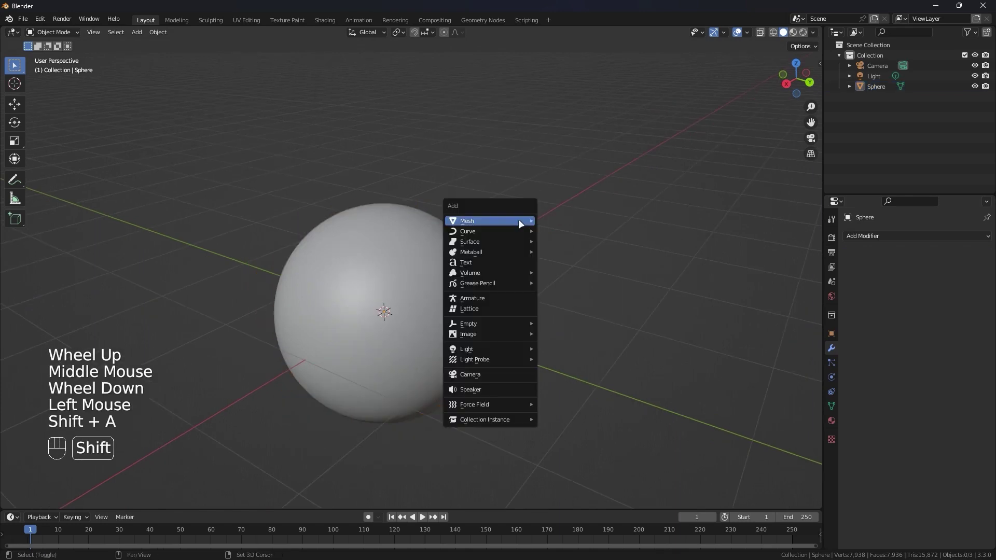
click(488, 308)
scroll(571, 253, down, 2)
middle_drag(571, 253, 518, 249)
key(s)
click(647, 241)
Step: Add a Lattice modifier to the sphere with the lattice as its target object
middle_drag(647, 241, 421, 267)
scroll(432, 248, up, 2)
click(420, 268)
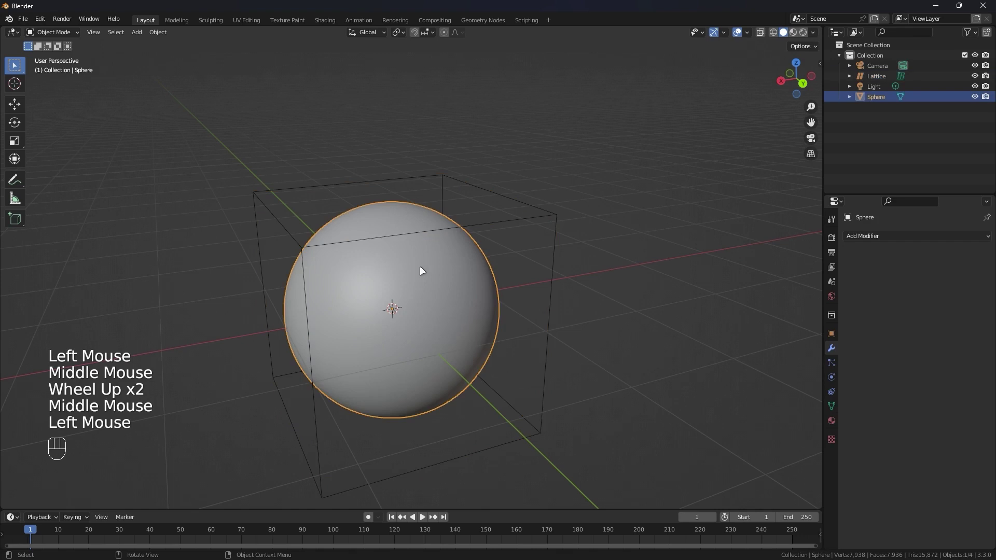
click(904, 237)
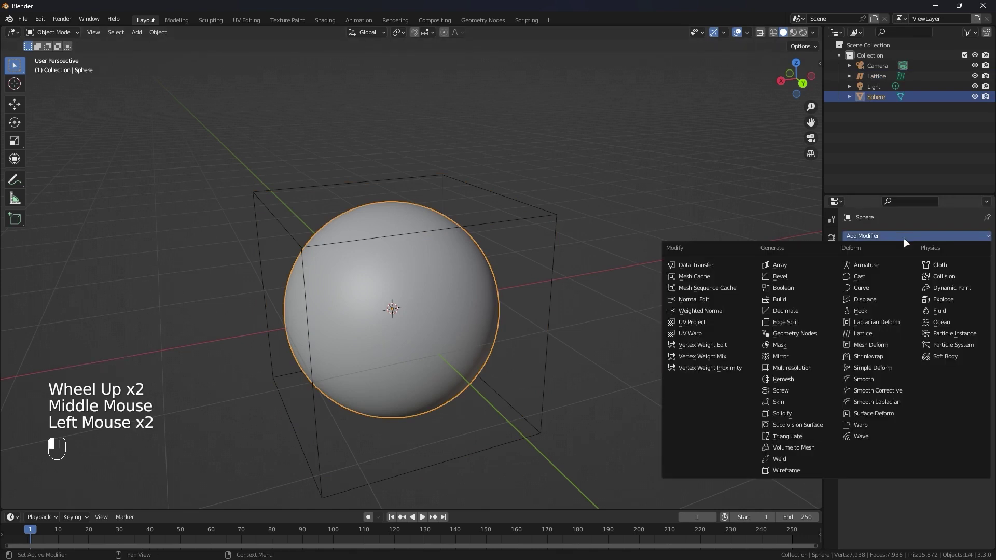
click(890, 336)
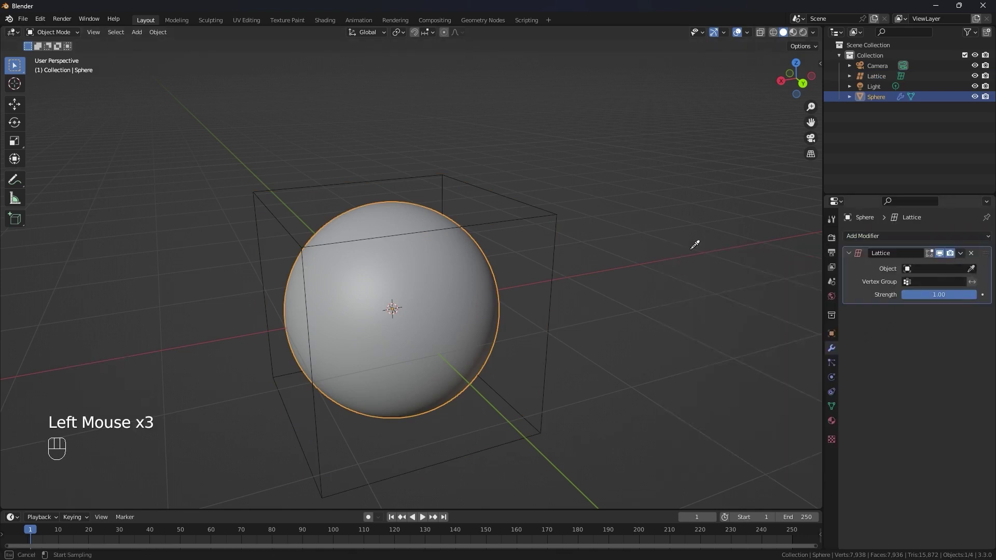
Step: Edit the lattice around the sphere and try moving one upper corner point freely
scroll(549, 214, up, 2)
scroll(549, 214, down, 1)
middle_drag(549, 214, 549, 189)
click(549, 188)
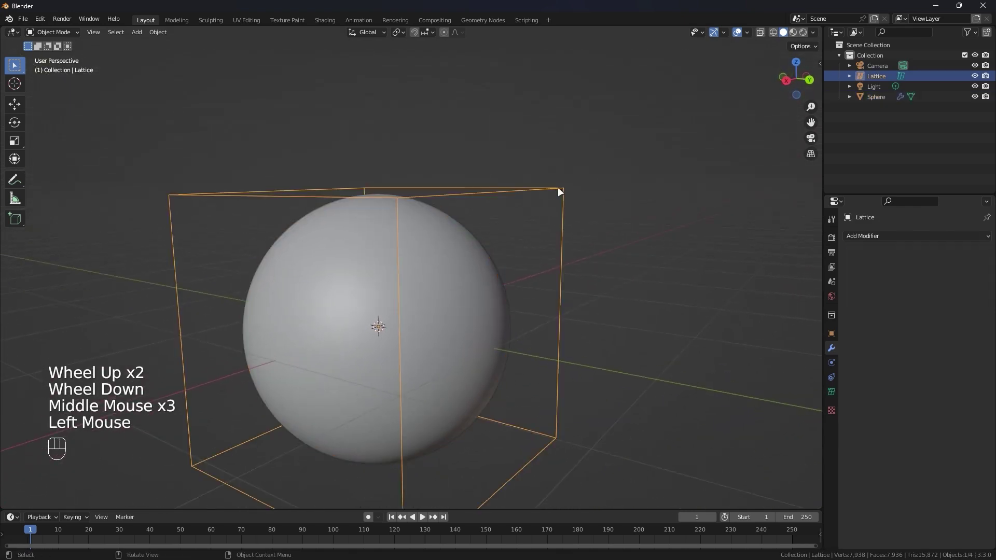
key(Tab)
click(563, 187)
key(g)
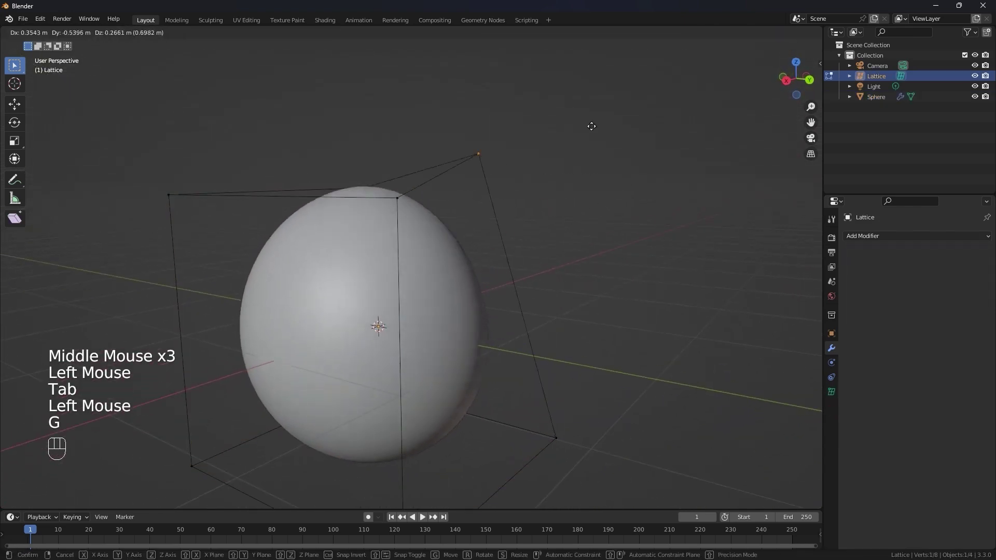
right_click(566, 197)
Step: Try moving all lattice points together, first along the global Y axis and again without a constraint
scroll(559, 209, down, 2)
middle_drag(559, 208, 538, 234)
key(a)
key(g)
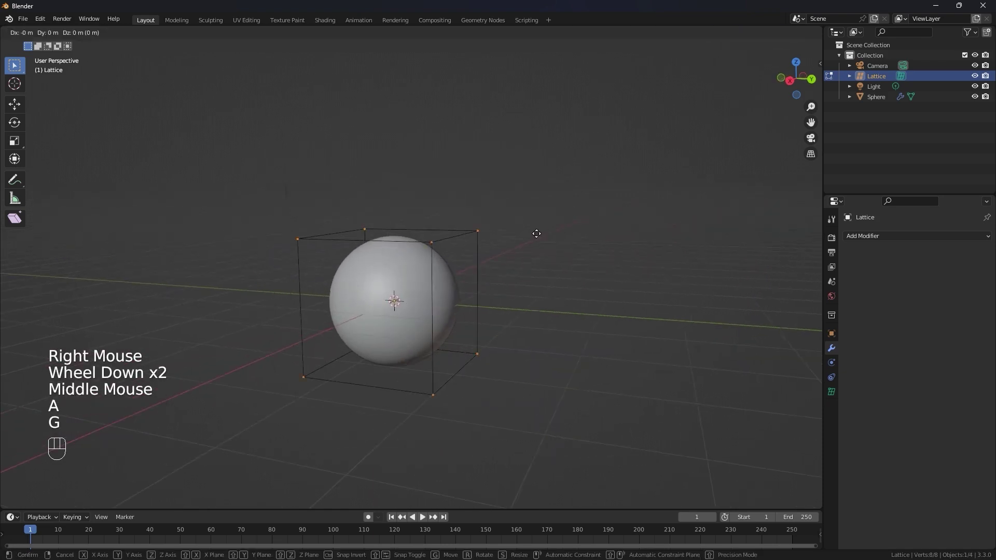
key(y)
right_click(478, 253)
mouse_move(477, 254)
middle_down()
mouse_move(493, 278)
mouse_move(470, 252)
middle_up()
key(g)
right_click(488, 212)
Step: Move one upper corner point of the lattice about 2.26 m along the global Y axis
scroll(462, 262, up, 1)
click(472, 248)
key(y)
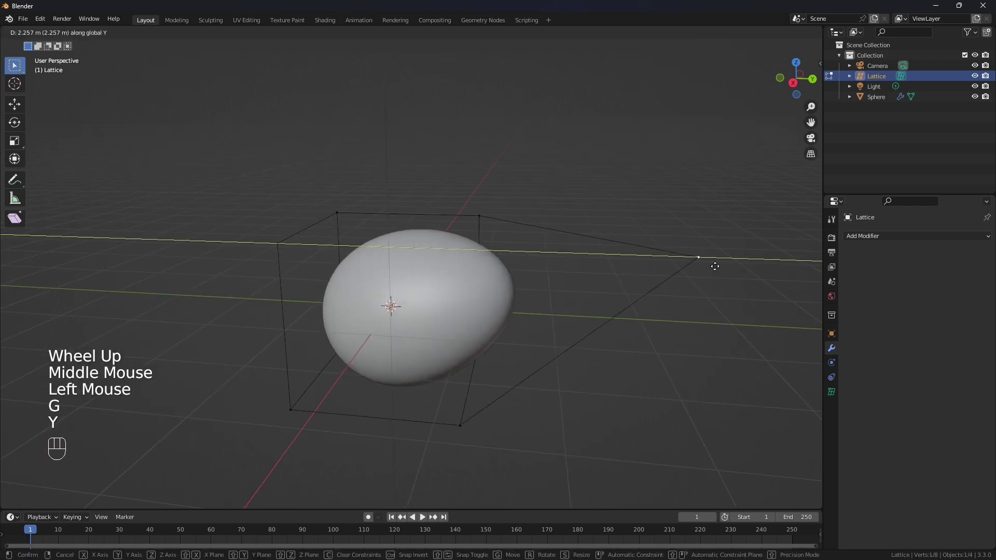
click(714, 265)
Step: Move the lattice's lower corner point diagonally below the stretched one freely to deform the sphere further
scroll(574, 258, down, 2)
middle_drag(573, 258, 425, 260)
scroll(440, 267, up, 2)
middle_drag(425, 260, 200, 200)
scroll(362, 207, up, 1)
scroll(415, 231, up, 1)
scroll(471, 255, down, 1)
middle_drag(472, 256, 376, 253)
click(489, 298)
middle_drag(489, 298, 534, 231)
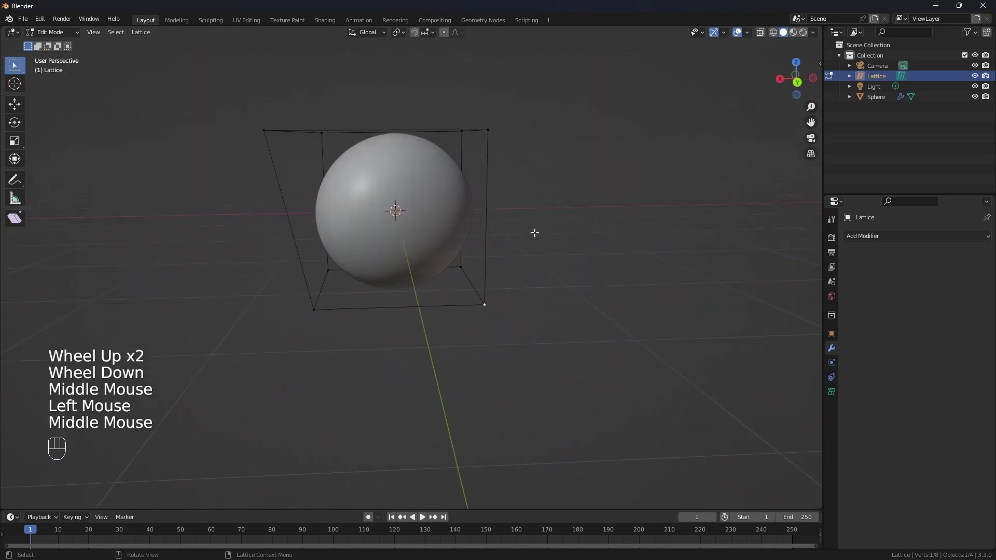
key(g)
click(677, 343)
Step: Try moving another lower corner point of the lattice freely
middle_drag(678, 344, 545, 400)
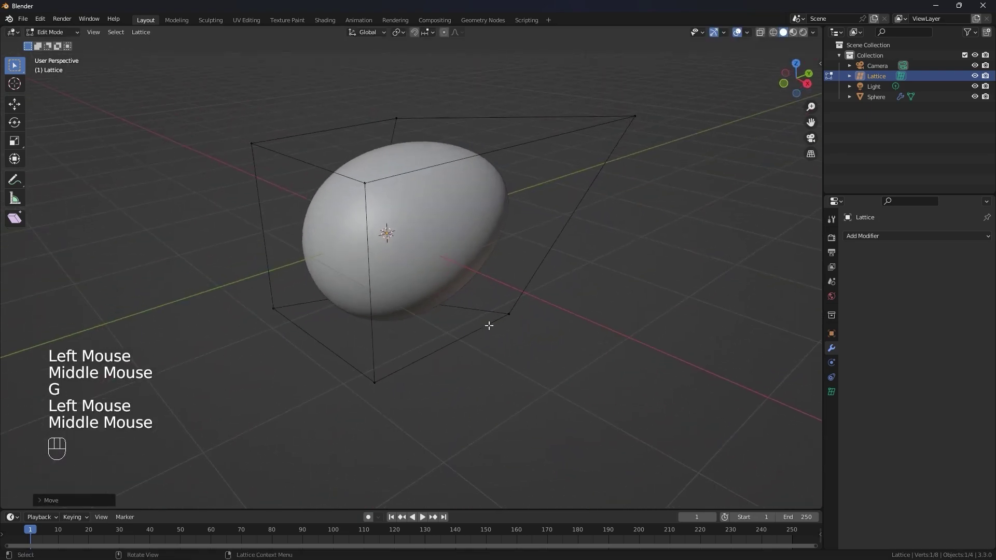
click(544, 397)
key(g)
right_click(628, 363)
Step: Leave lattice editing, select the sphere and try moving it out of the lattice along the global Z axis
scroll(567, 289, down, 2)
middle_drag(568, 289, 437, 220)
scroll(397, 252, up, 1)
key(Tab)
click(447, 232)
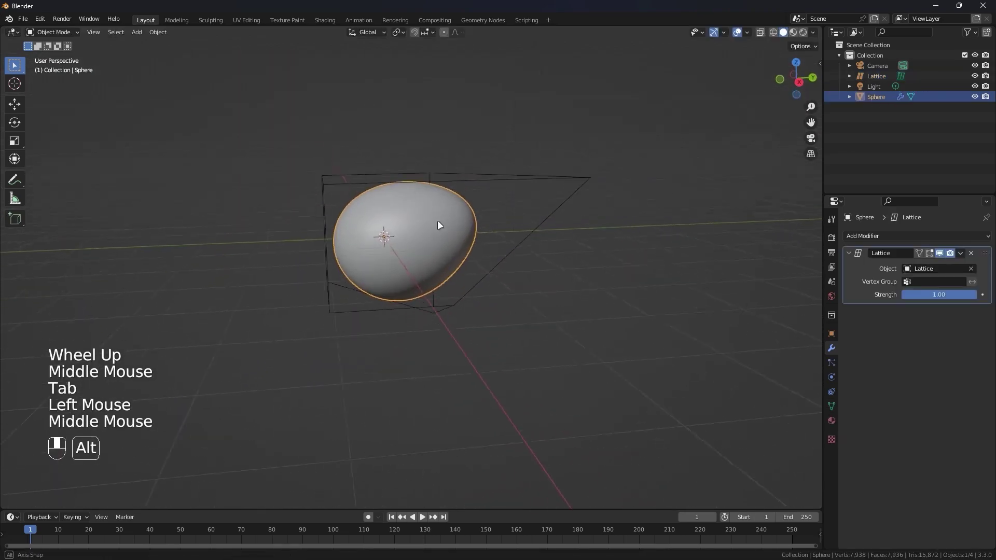
key(g)
key(z)
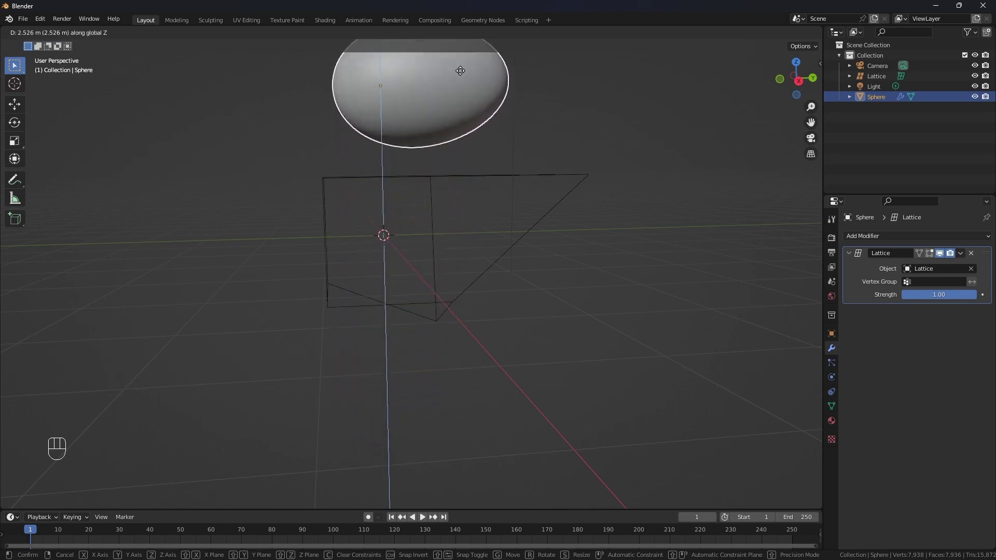
right_click(496, 358)
Step: Move the sphere out of the lattice along the negative global Y axis and undo the move
middle_drag(549, 240, 524, 283)
middle_drag(524, 283, 581, 283)
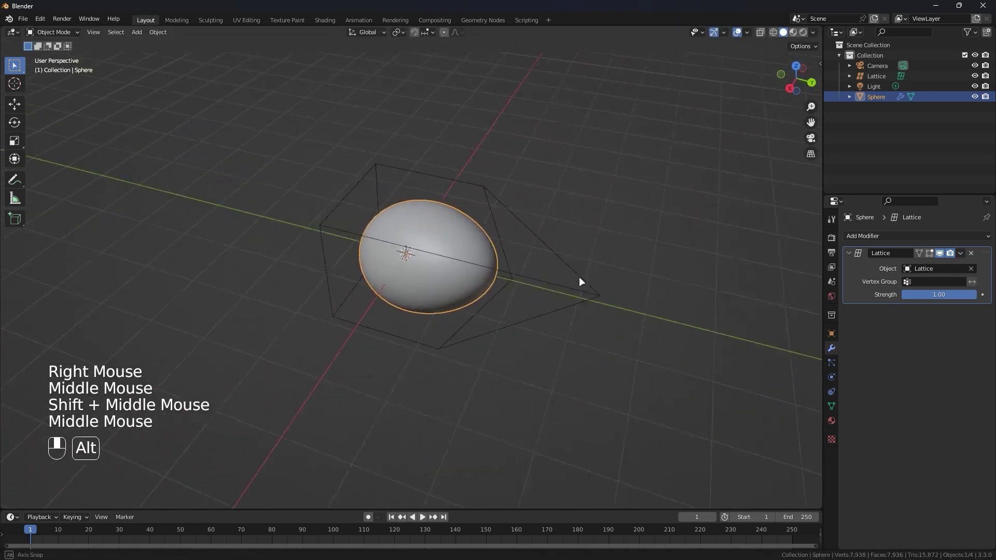
key(g)
key(y)
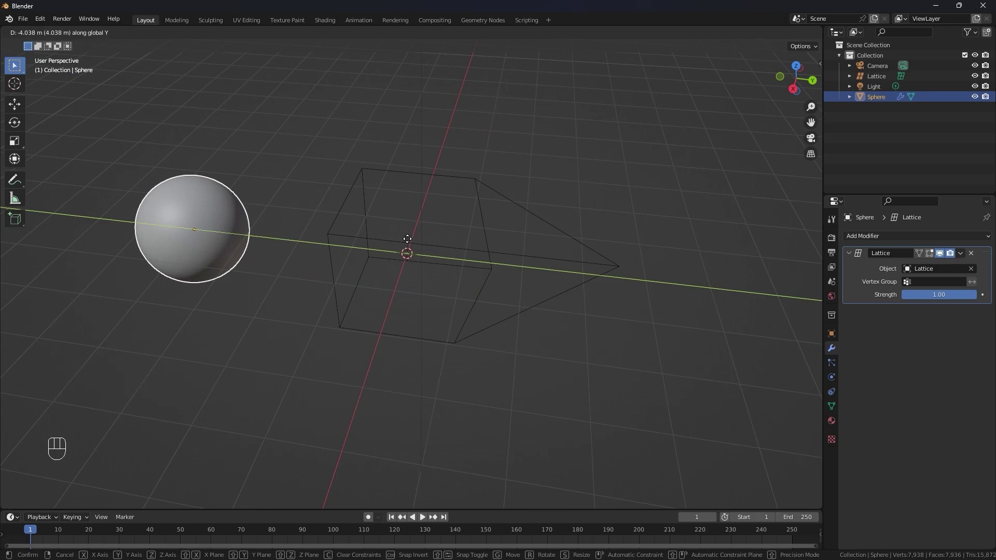
click(79, 281)
scroll(383, 289, down, 2)
alt+middle_drag(382, 289, 469, 291)
scroll(361, 224, up, 2)
key(ctrl+z)
Step: Turn off the viewport display of the sphere's Lattice modifier
scroll(329, 275, down, 2)
scroll(478, 225, up, 2)
shift+middle_drag(478, 225, 469, 244)
alt+middle_drag(470, 244, 462, 263)
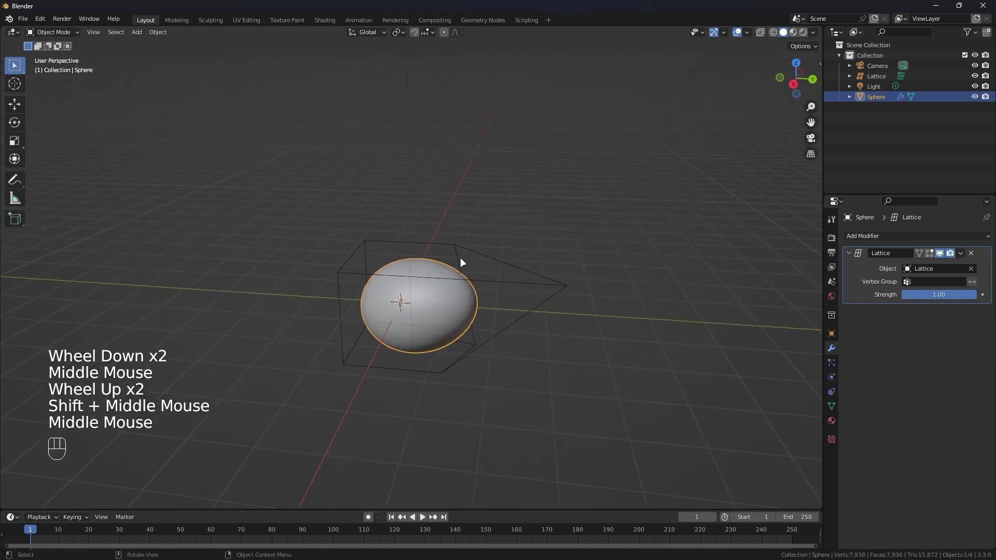
scroll(561, 266, up, 2)
scroll(546, 270, down, 1)
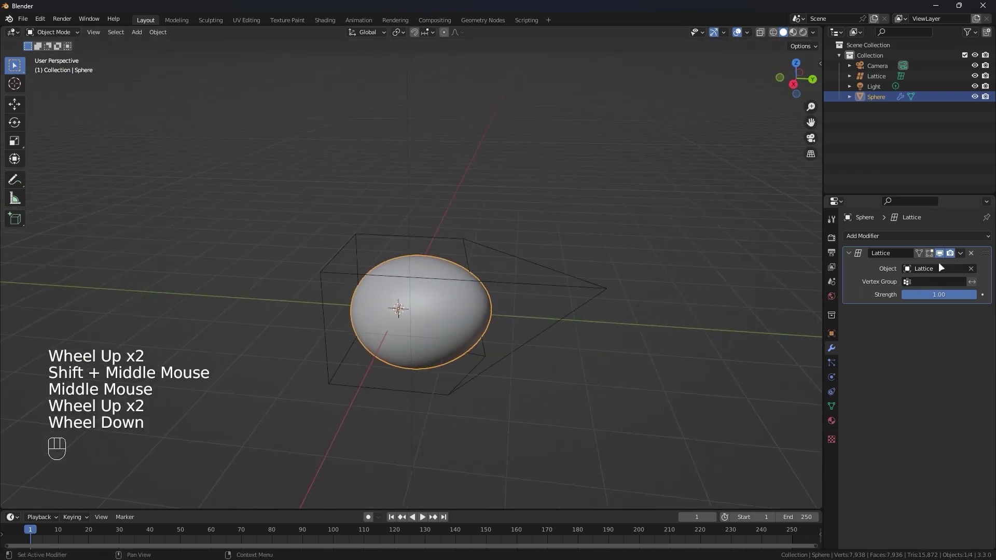
alt+drag(545, 270, 471, 284)
scroll(472, 285, up, 1)
middle_drag(472, 285, 445, 276)
scroll(404, 279, up, 2)
scroll(454, 271, down, 1)
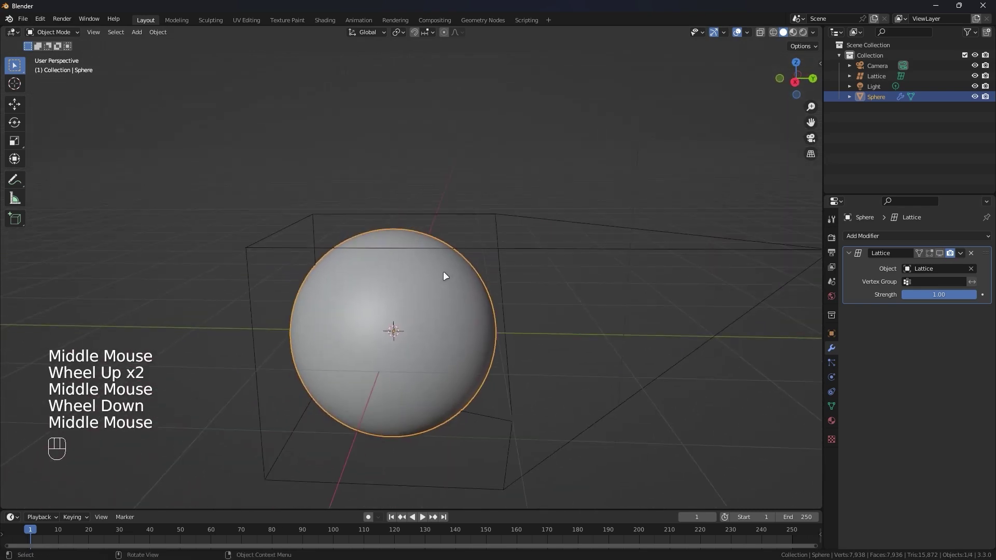
Step: Edit the lattice and try moving its stretched corner point while the modifier is hidden in the viewport
scroll(613, 262, down, 2)
click(649, 257)
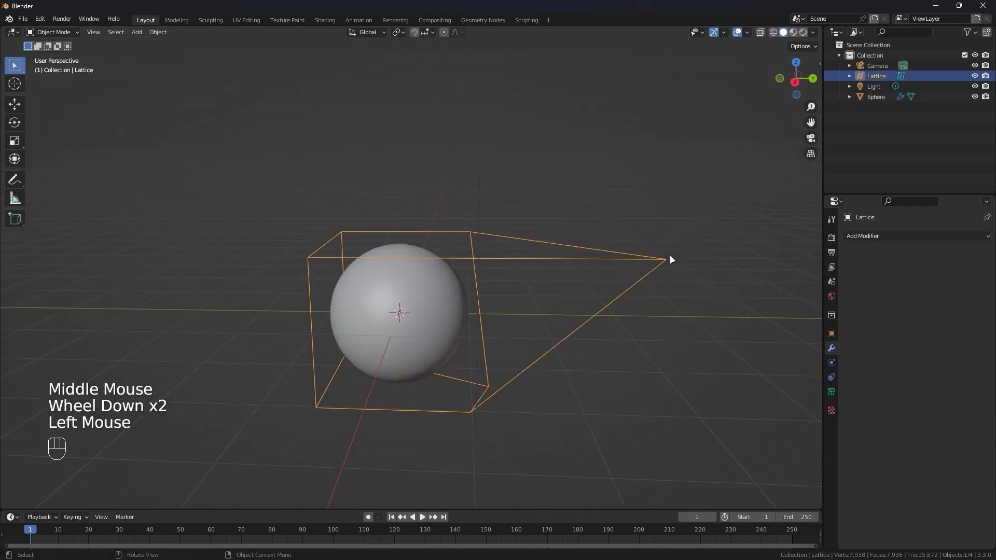
scroll(662, 259, up, 1)
shift+middle_drag(661, 260, 569, 267)
scroll(627, 246, up, 1)
key(Tab)
key(g)
right_click(568, 258)
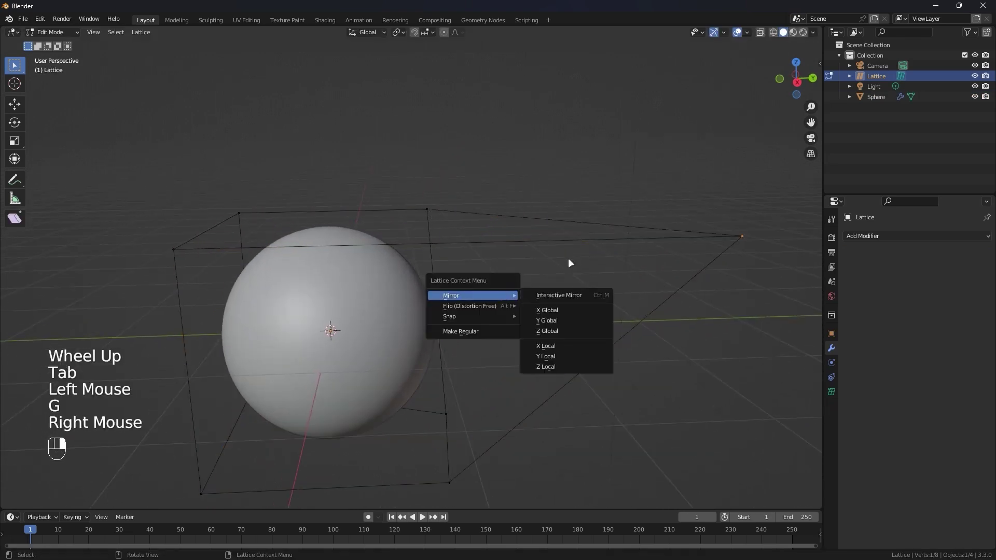
Step: Leave lattice editing and clear the locations of the lattice and the sphere
scroll(628, 218, up, 2)
scroll(633, 249, down, 1)
key(a)
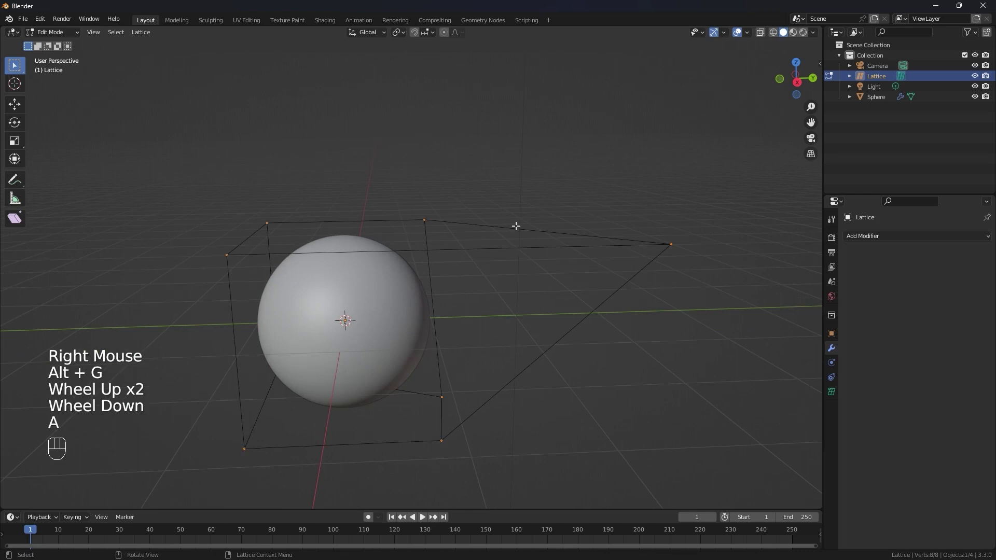
key(Tab)
key(alt+g)
scroll(494, 226, down, 1)
click(430, 274)
middle_drag(422, 267, 469, 285)
key(alt+g)
scroll(467, 280, up, 1)
scroll(452, 290, down, 1)
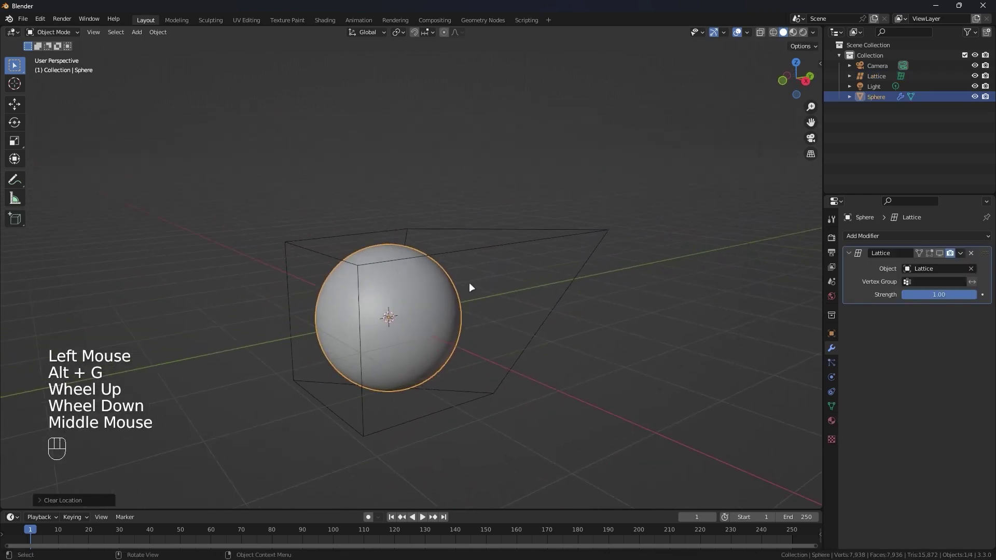
Step: Move the sphere along the global Y axis and clear its location again
scroll(469, 284, up, 1)
right_click(460, 257)
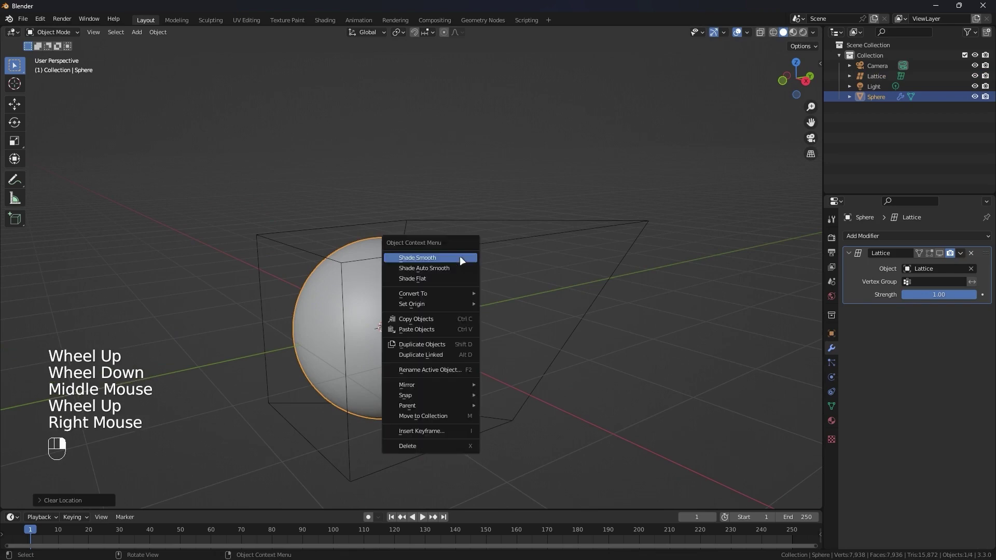
scroll(389, 204, up, 1)
scroll(400, 218, down, 1)
middle_drag(404, 226, 483, 210)
key(g)
key(y)
click(301, 204)
key(alt+g)
scroll(300, 204, up, 1)
middle_drag(300, 203, 391, 202)
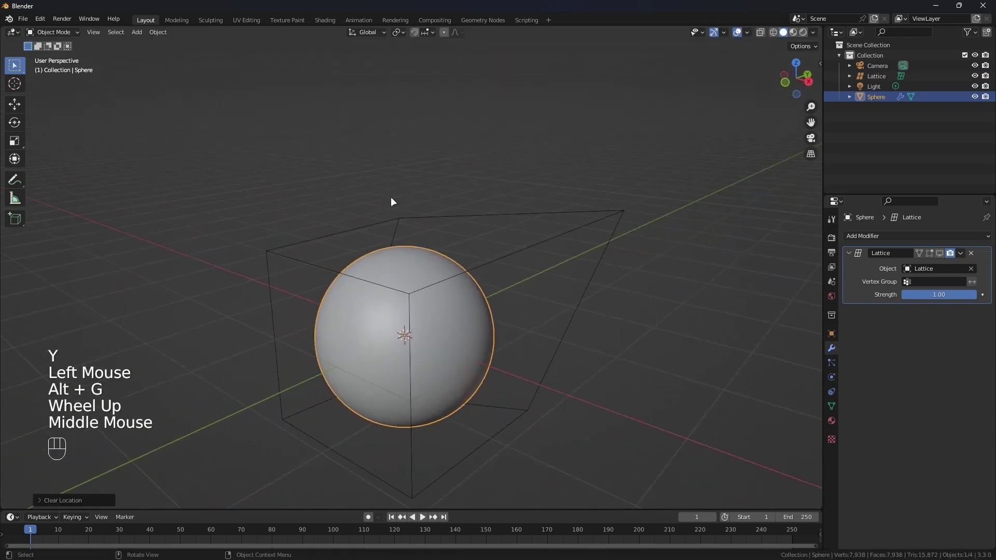
Step: Delete the deformed lattice object around the sphere
scroll(478, 258, up, 2)
shift+middle_drag(498, 267, 509, 235)
middle_drag(510, 234, 474, 222)
click(540, 192)
key(x)
click(541, 195)
scroll(541, 197, down, 1)
scroll(539, 198, down, 1)
Step: Select the sphere and remove its Lattice modifier
click(415, 250)
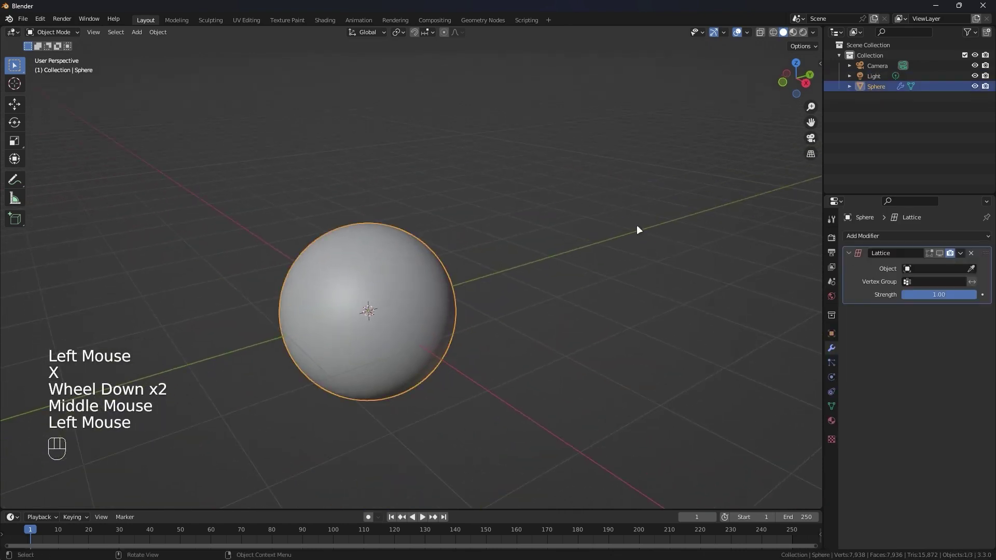
click(961, 252)
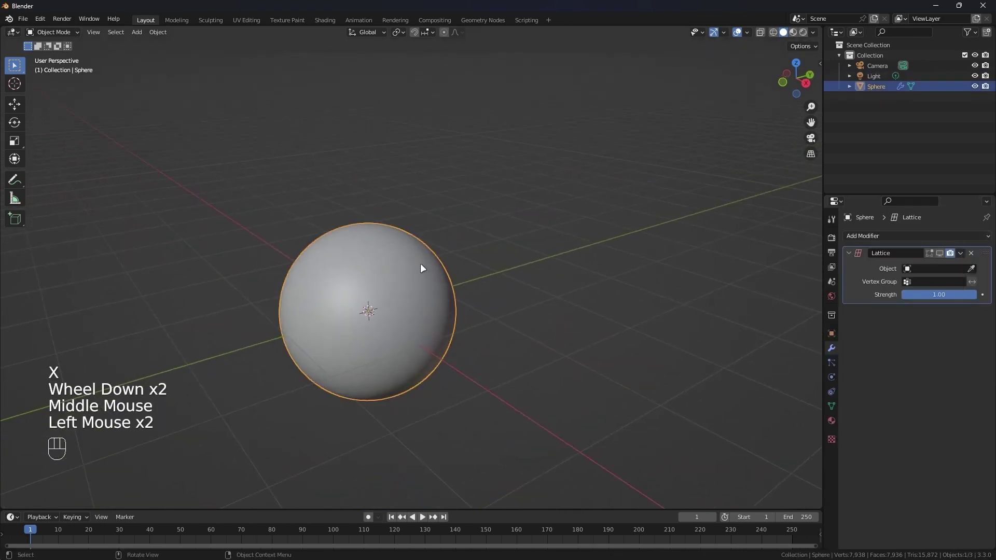
click(970, 254)
Step: Add a new lattice object at the origin and scale it up until it encloses the sphere
key(shift+a)
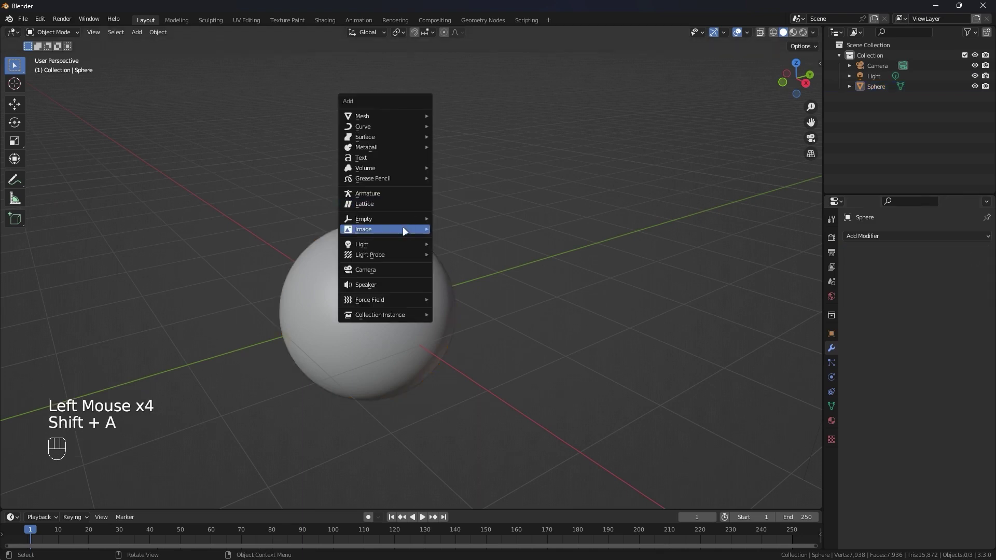
click(382, 203)
scroll(394, 207, down, 1)
middle_drag(394, 207, 443, 210)
key(s)
click(664, 207)
scroll(373, 285, up, 1)
middle_drag(373, 285, 384, 264)
Step: Select the sphere and the lattice with the lattice active, and parent the sphere to it with Lattice Deform
click(384, 263)
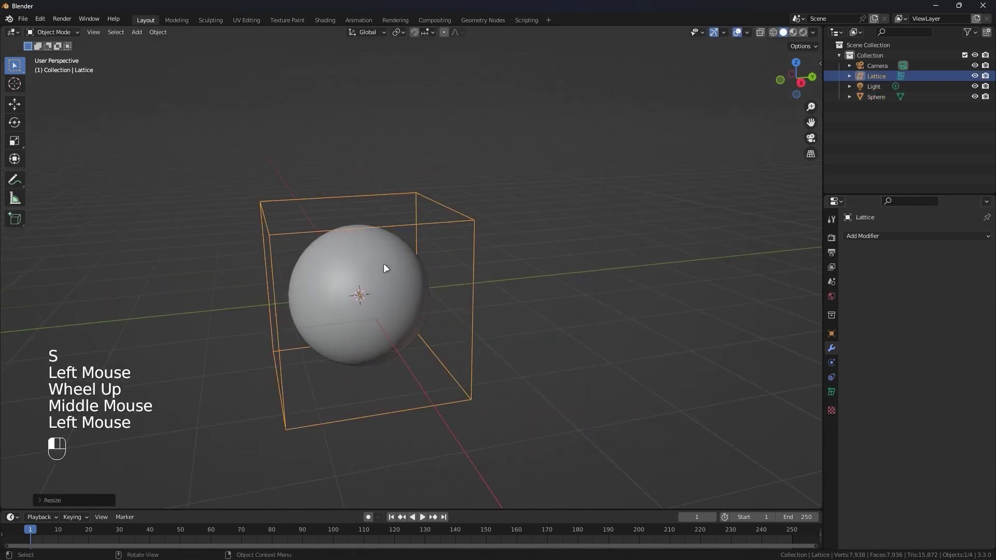
scroll(384, 263, up, 2)
shift+click(498, 189)
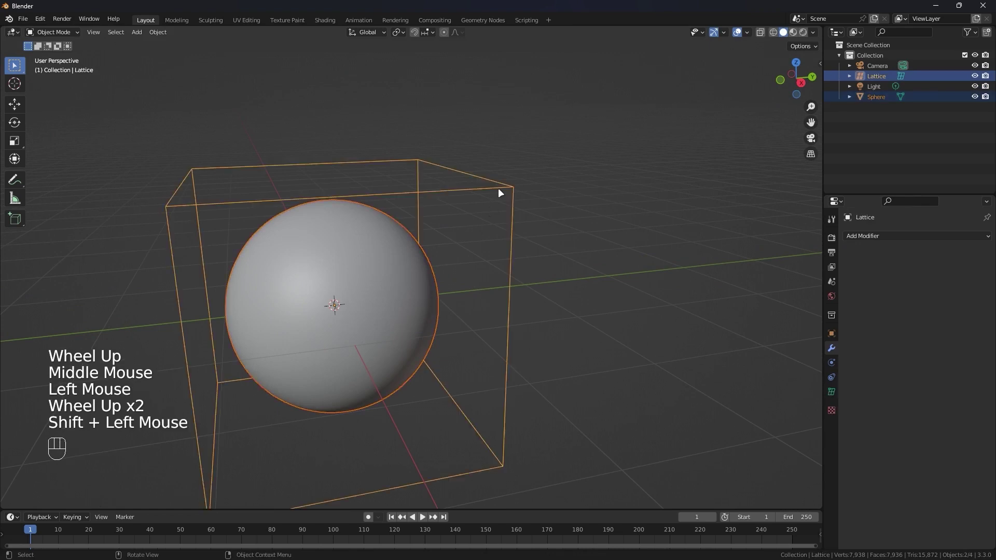
key(ctrl+p)
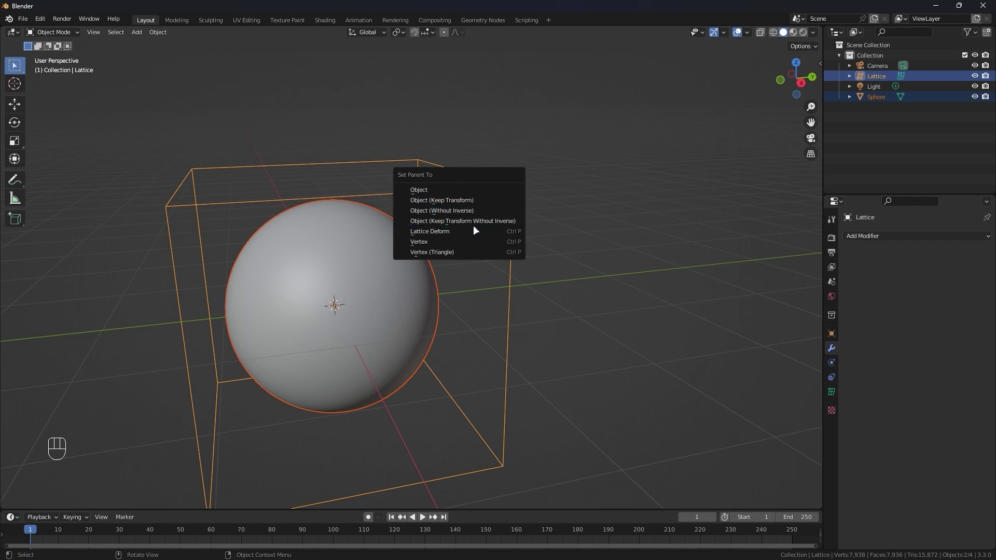
click(447, 229)
scroll(446, 229, up, 2)
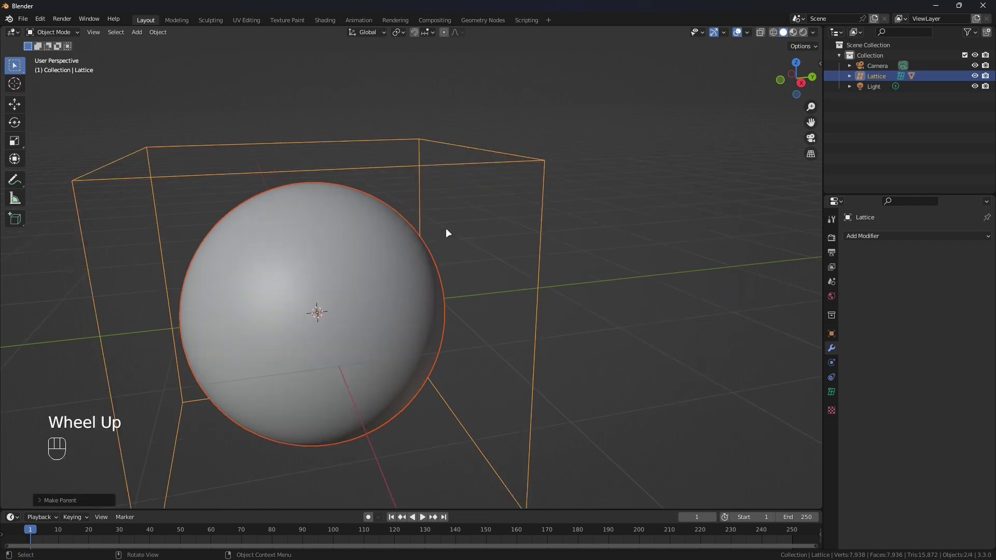
Step: Select only the sphere to check its Lattice modifier and look up Lattice among the Deform modifiers
middle_drag(446, 229, 539, 173)
click(562, 163)
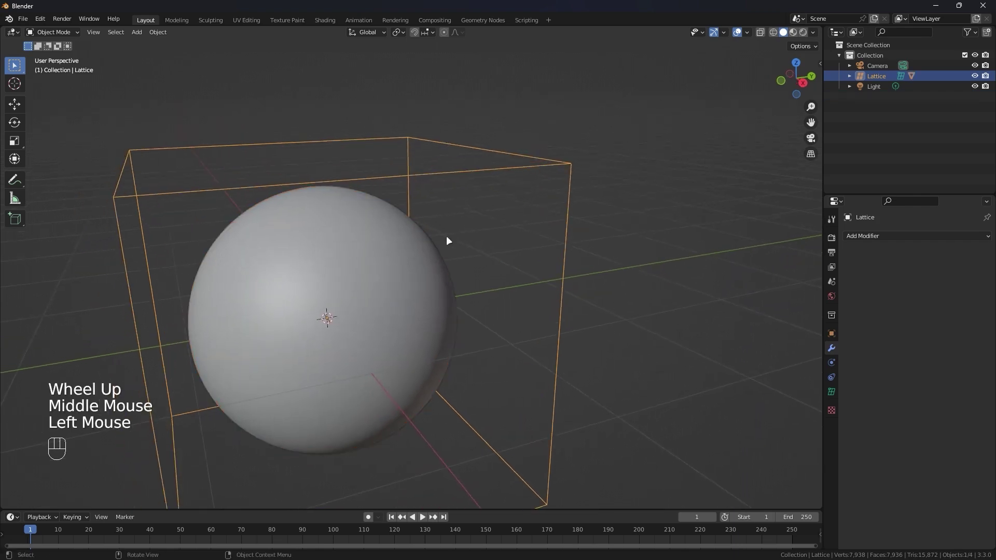
click(351, 292)
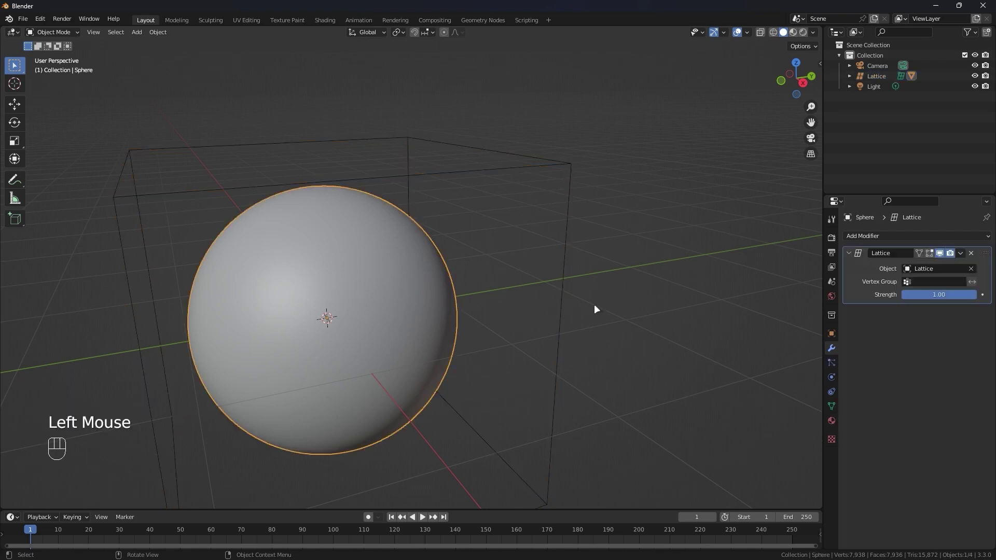
click(918, 235)
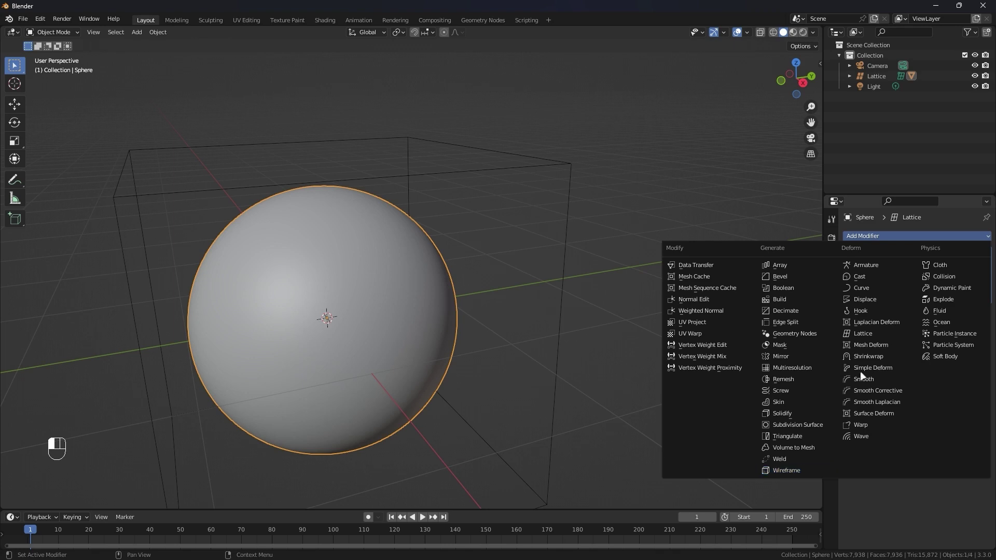
click(863, 334)
Step: Edit the lattice, try moving its upper corner point freely, and leave lattice editing
click(556, 160)
key(Tab)
click(562, 154)
key(g)
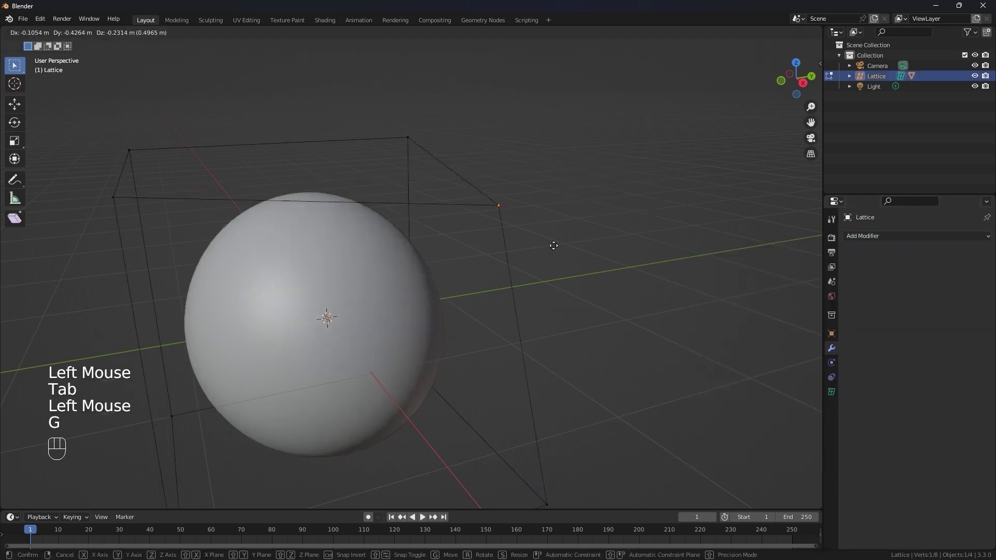
right_click(453, 145)
scroll(550, 142, down, 2)
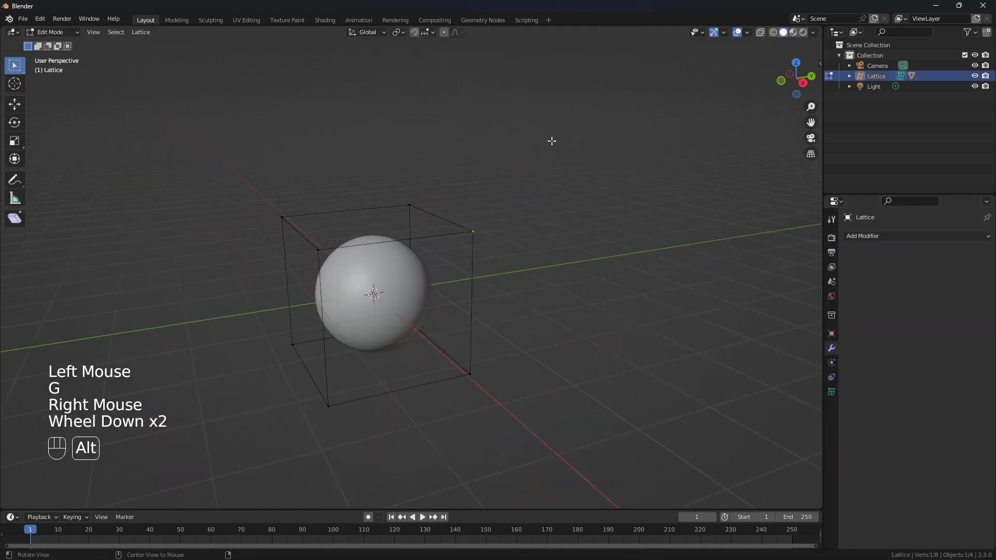
middle_drag(550, 142, 629, 173)
key(g)
right_click(506, 236)
right_click(505, 236)
scroll(427, 207, up, 2)
middle_drag(427, 207, 439, 183)
key(Tab)
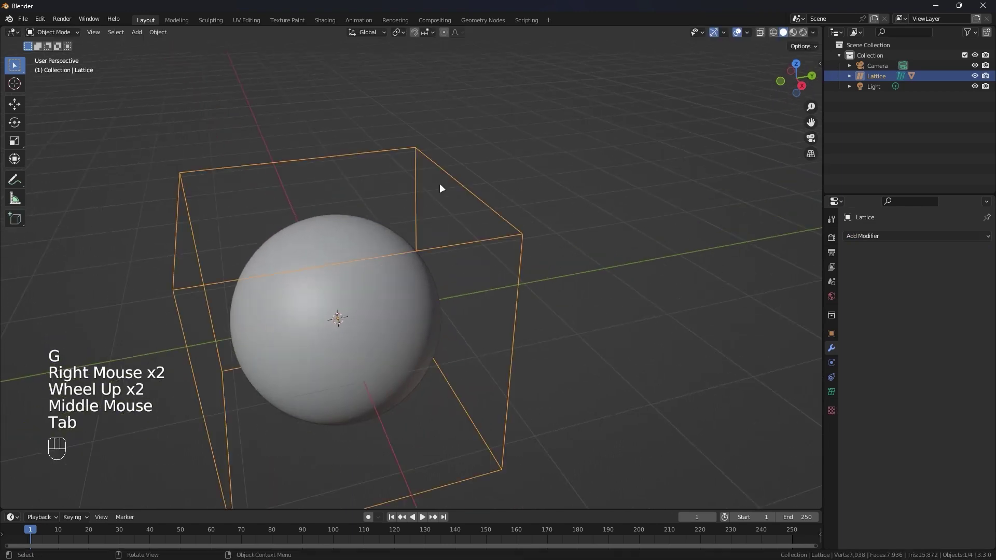
Step: Edit the sphere's mesh, box-select a small patch of its vertices and try moving the patch
click(353, 311)
key(Tab)
middle_drag(368, 303, 381, 268)
click(380, 267)
drag(381, 267, 412, 293)
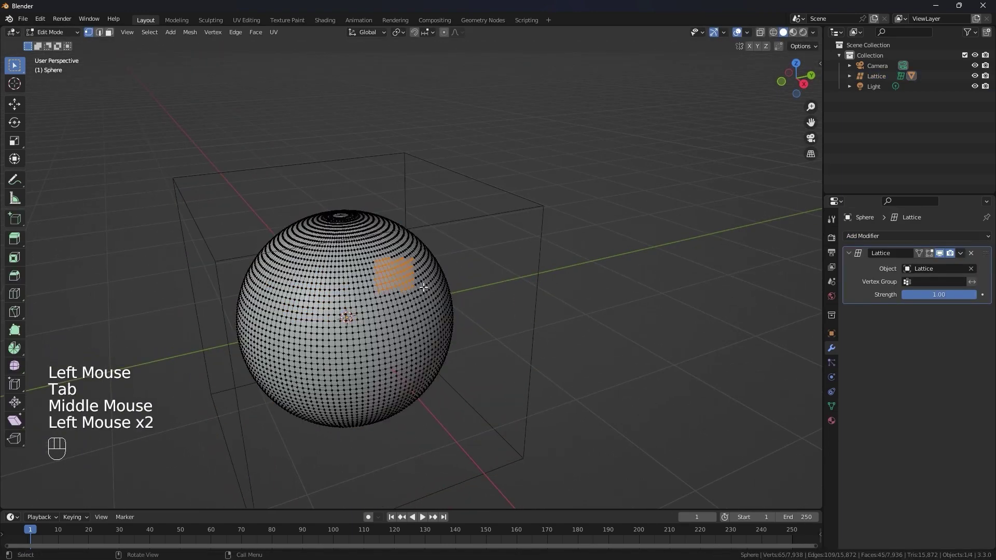
scroll(451, 65, up, 1)
click(501, 62)
drag(383, 231, 416, 275)
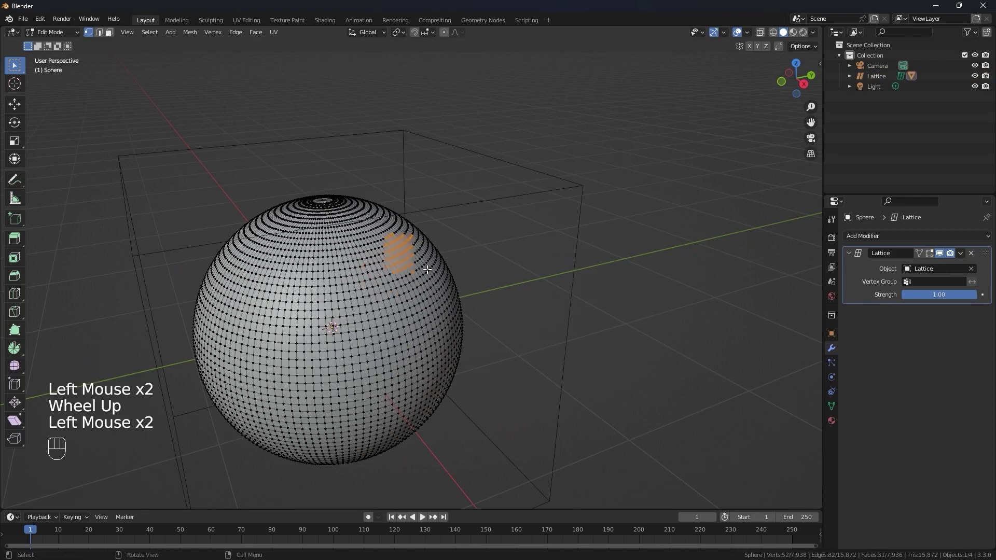
key(g)
right_click(486, 198)
right_click(486, 199)
right_click(486, 198)
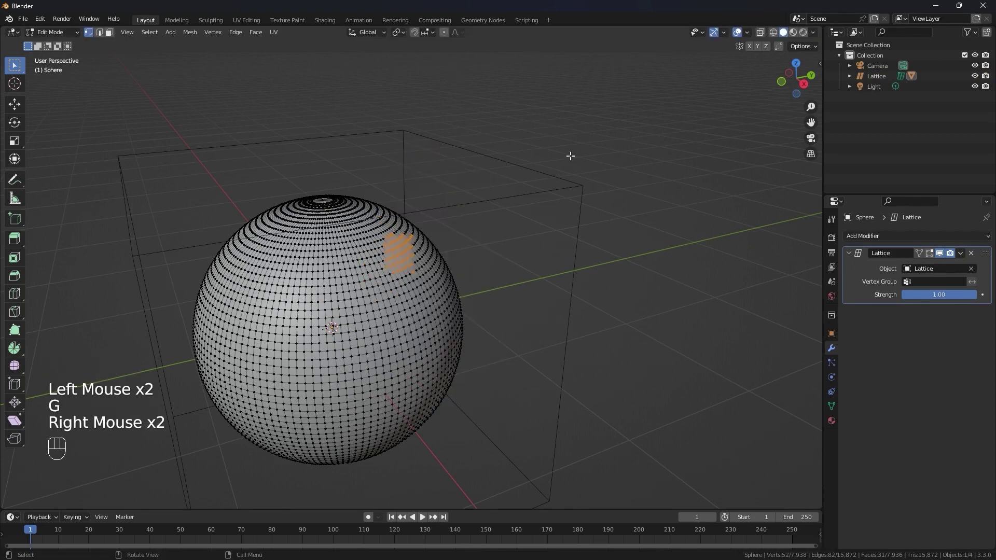
key(Tab)
scroll(571, 263, down, 2)
middle_drag(571, 263, 409, 265)
click(517, 247)
scroll(511, 257, up, 2)
click(429, 256)
scroll(438, 257, down, 1)
scroll(438, 258, up, 1)
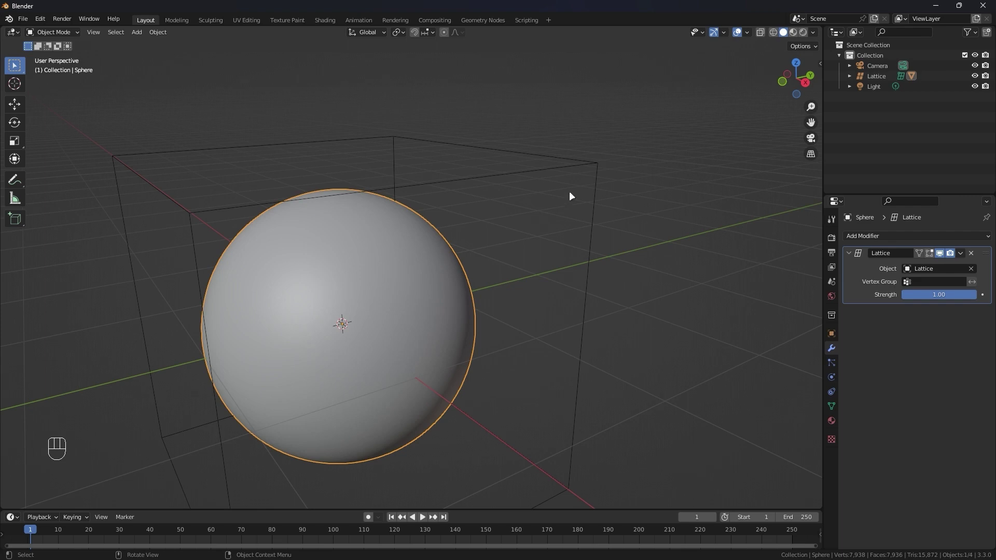
Step: Reopen the lattice for editing and try pulling its upper corner point outward and around the sphere
click(598, 160)
key(Tab)
click(597, 159)
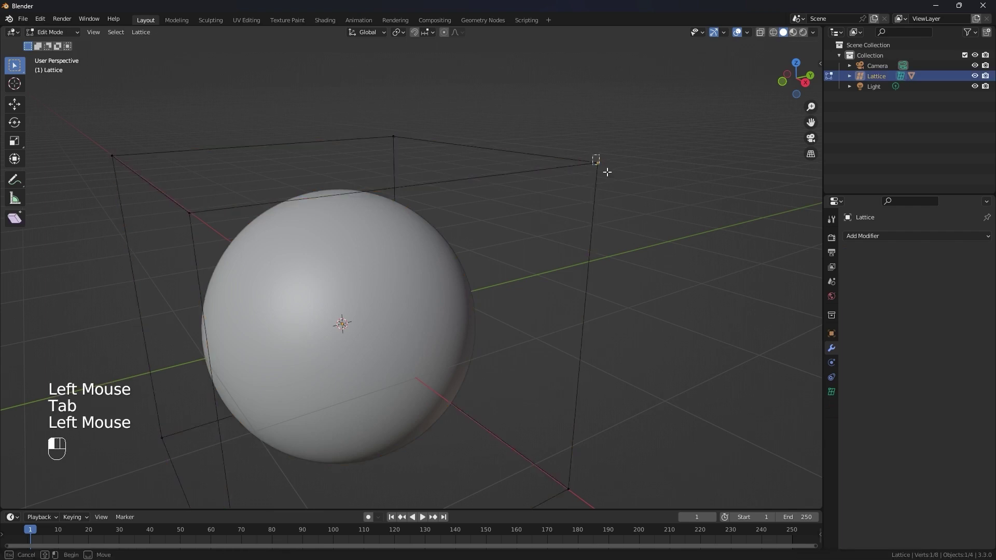
key(g)
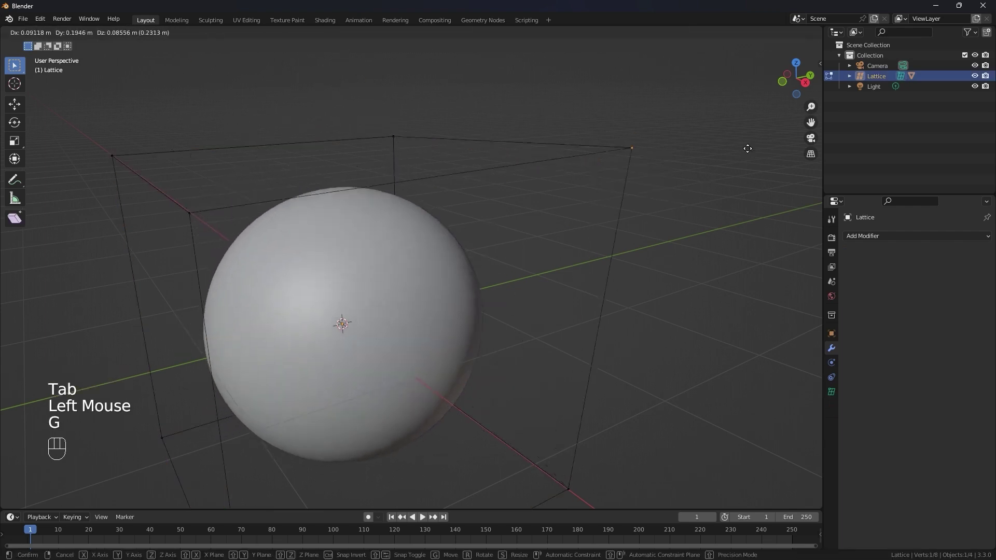
right_click(393, 174)
Step: Try moving single lattice points while viewing the sphere from above, and leave lattice editing
middle_drag(393, 173, 325, 274)
click(484, 187)
key(g)
right_click(462, 208)
click(474, 211)
key(g)
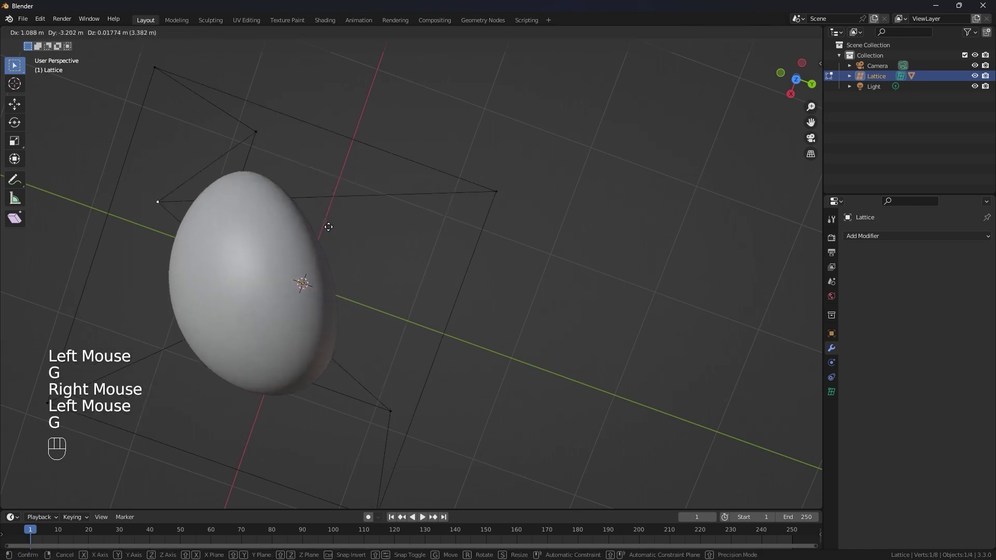
right_click(506, 191)
scroll(507, 191, down, 2)
key(Tab)
Step: Enter lattice editing again and try adding a loop cut to the lattice
middle_drag(507, 191, 364, 202)
key(Tab)
key(ctrl+r)
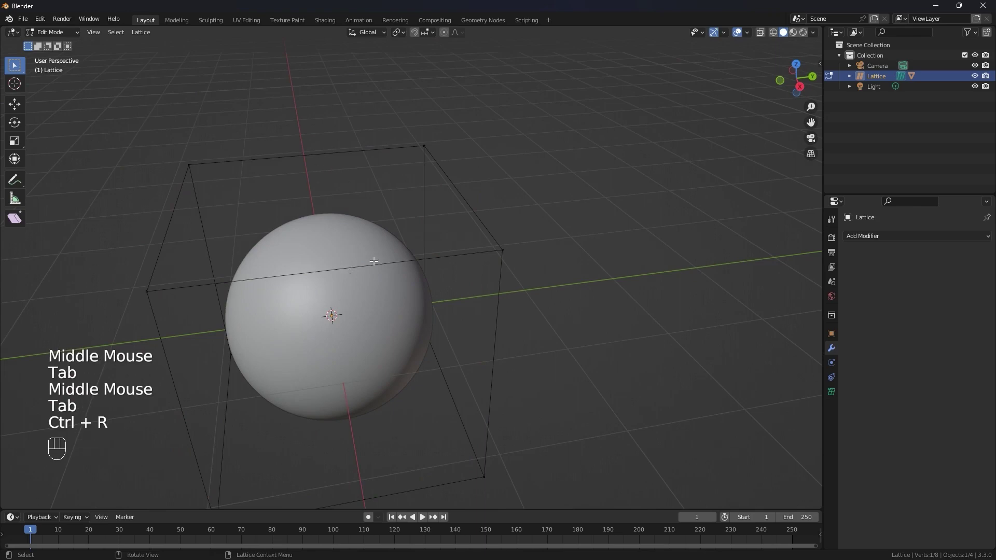
scroll(552, 196, down, 2)
middle_drag(551, 196, 451, 210)
scroll(471, 163, up, 1)
scroll(363, 216, up, 2)
scroll(586, 200, down, 1)
scroll(447, 217, up, 2)
middle_drag(452, 210, 489, 213)
scroll(489, 213, down, 2)
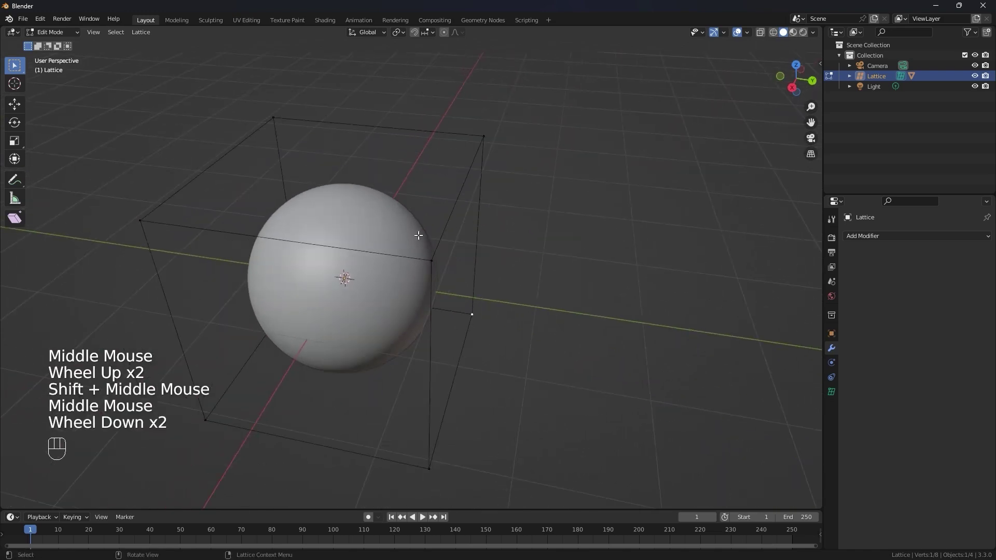